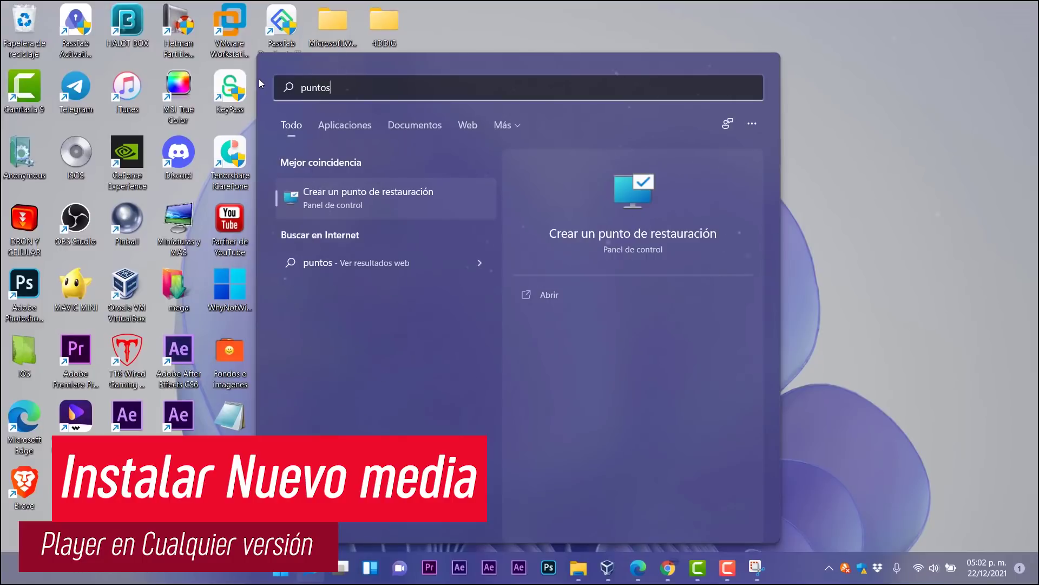
Open the system's restore point settings, select the Disco local (C:) drive, and close the system properties.
key(Return)
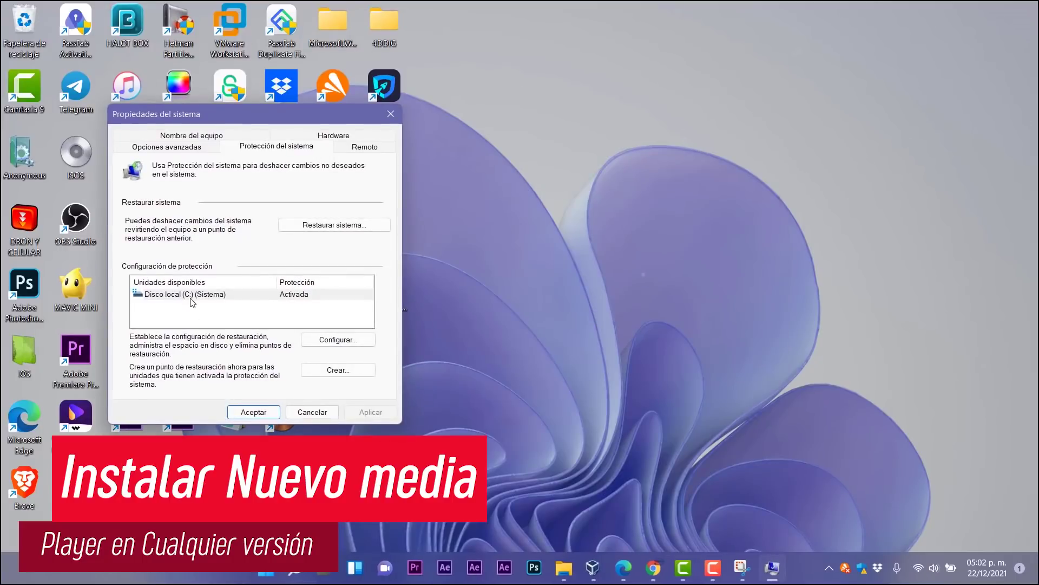
click(193, 295)
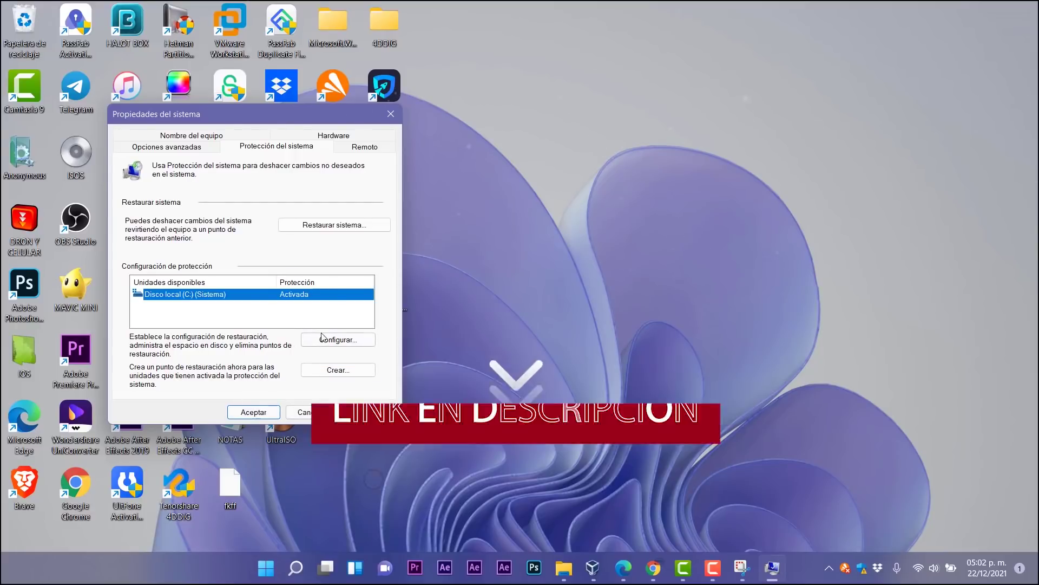
click(390, 115)
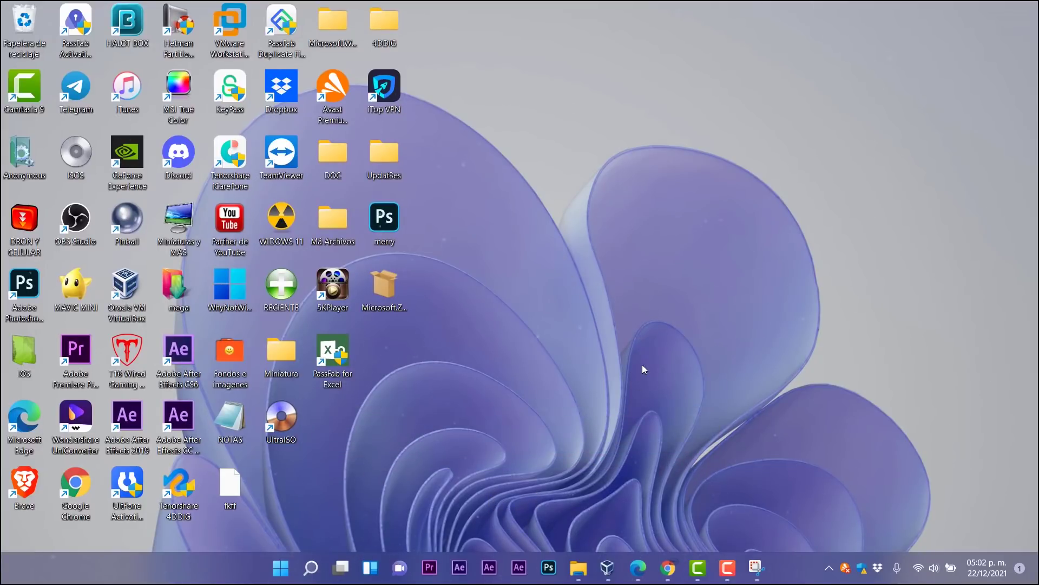
Search Windows for the Groove Música app and dismiss the results.
click(306, 572)
text(groove Música)
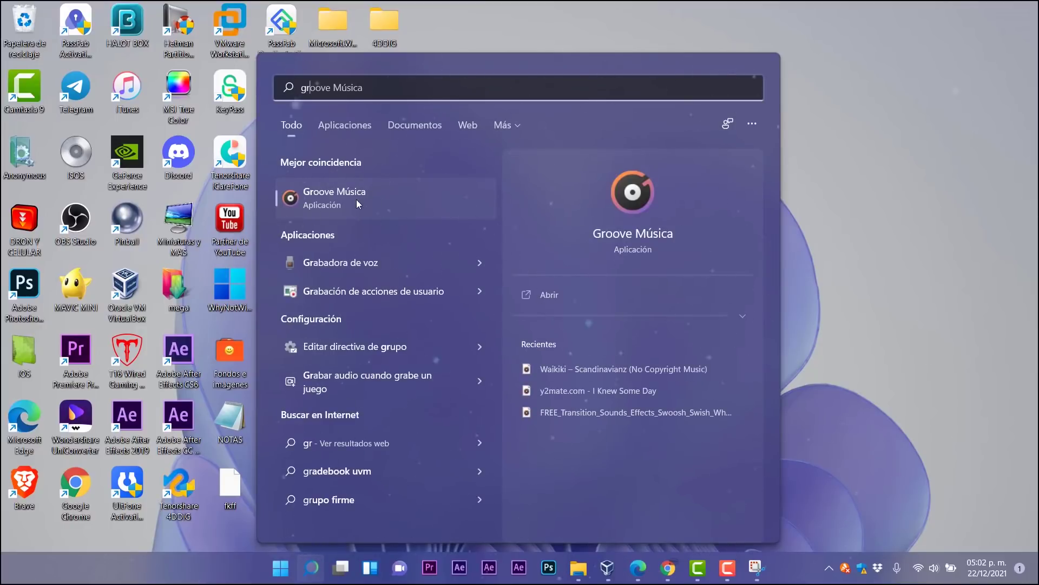
click(820, 316)
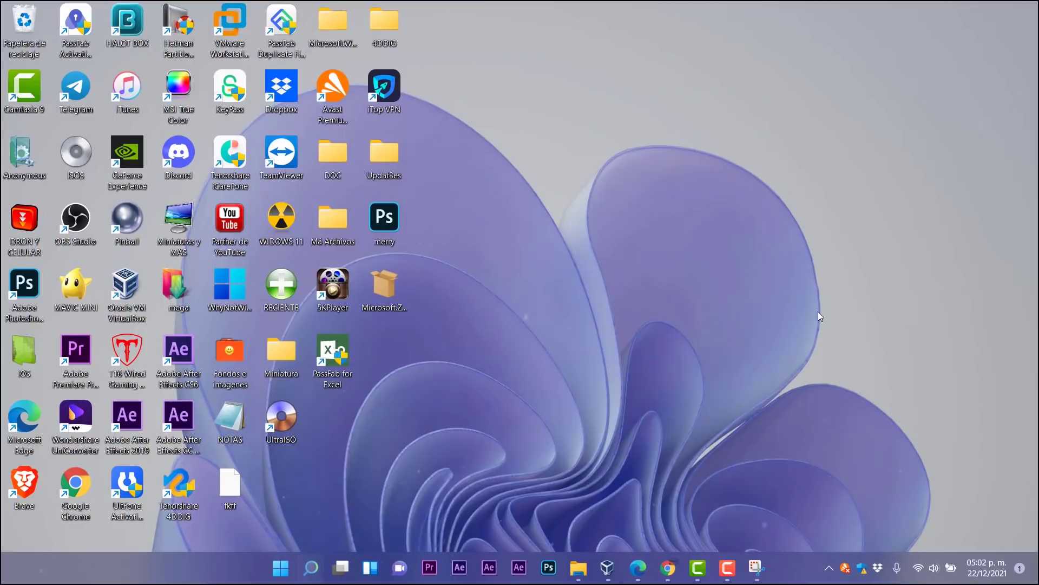
Switch to Microsoft Edge and generate Store links for PackageFamilyName Microsoft.ZuneMusic_8wekyb3d8bbwe with the Fast ring.
click(639, 566)
scroll(424, 287, up, 15)
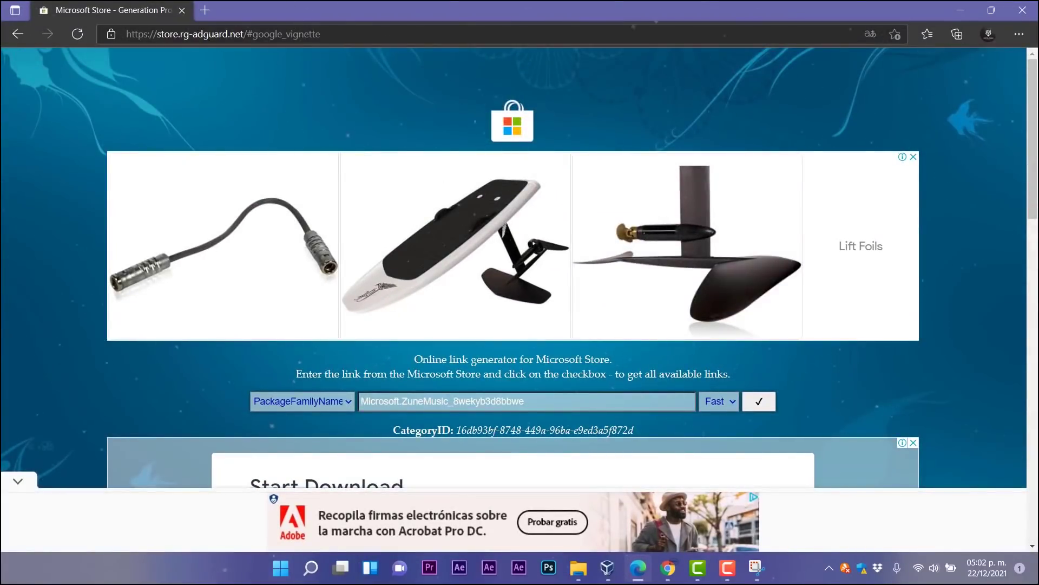
click(340, 405)
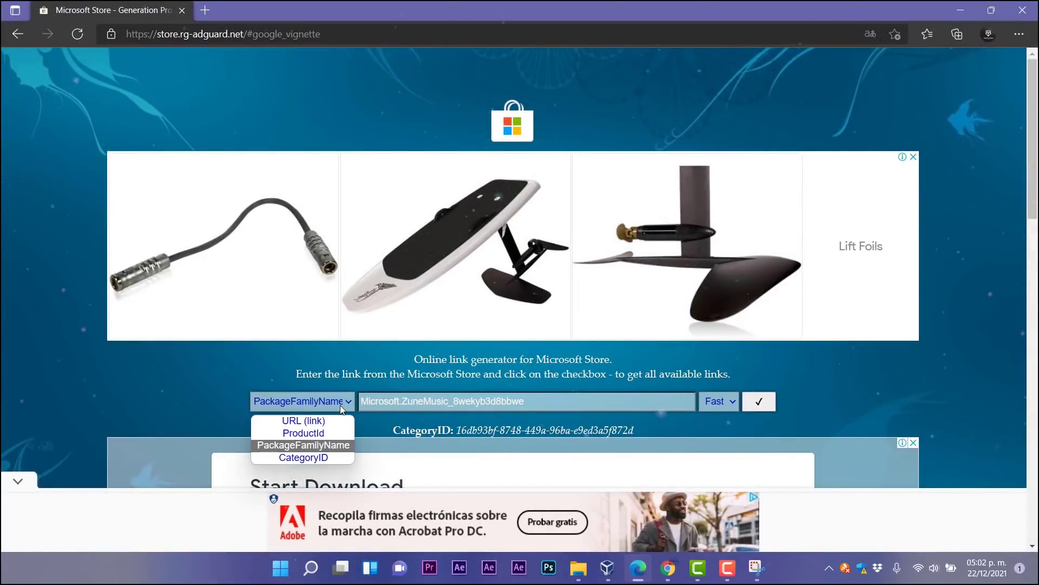
click(327, 446)
drag(374, 401, 411, 380)
click(732, 401)
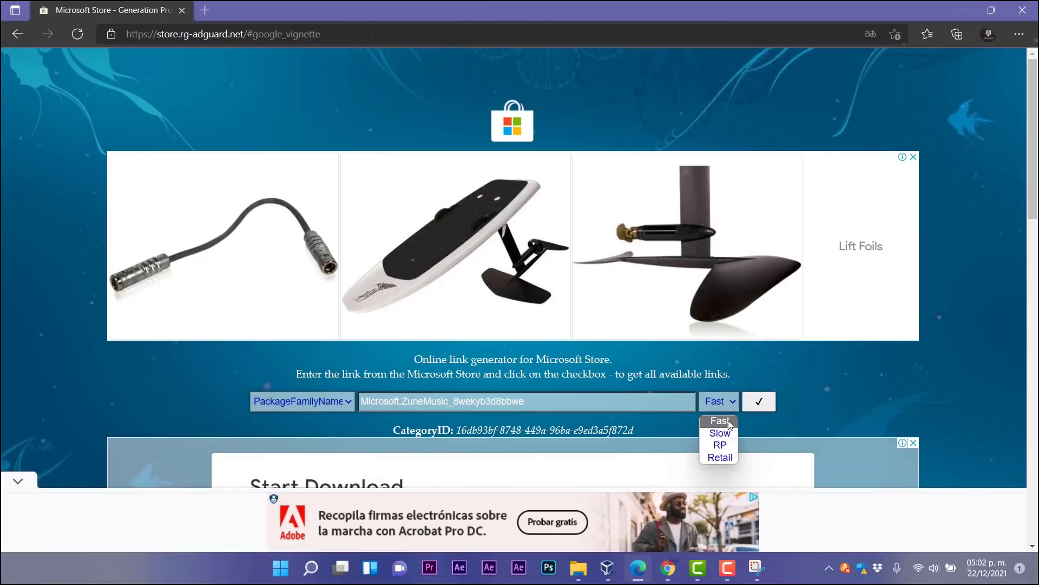
click(719, 418)
click(761, 401)
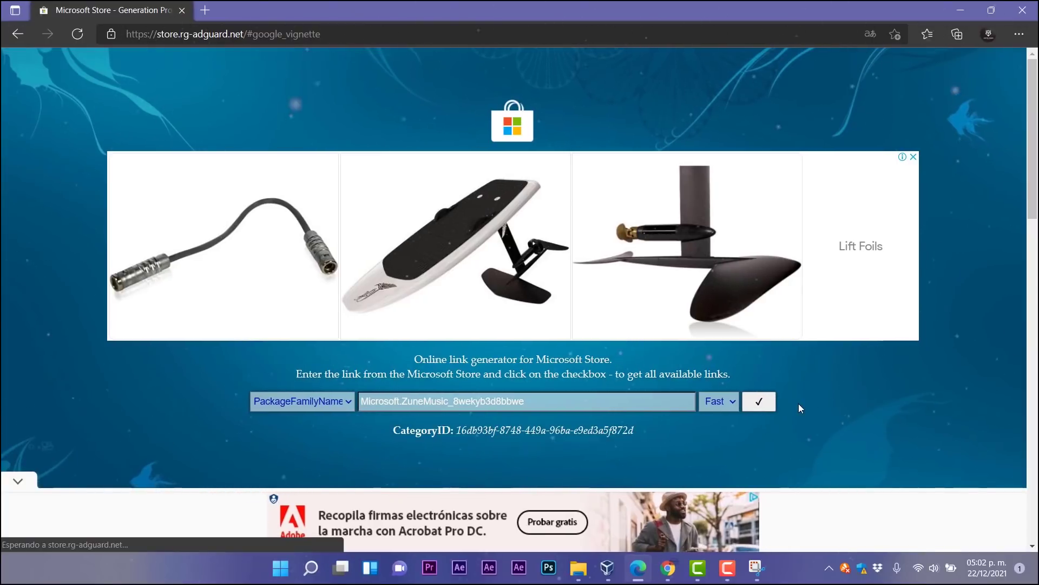
Download Microsoft.ZuneMusic_11.2110.34.0_neutral_~_8wekyb3d8bbwe.msixbundle from the generated list and keep the file despite the security block.
scroll(798, 404, down, 4)
scroll(798, 404, down, 5)
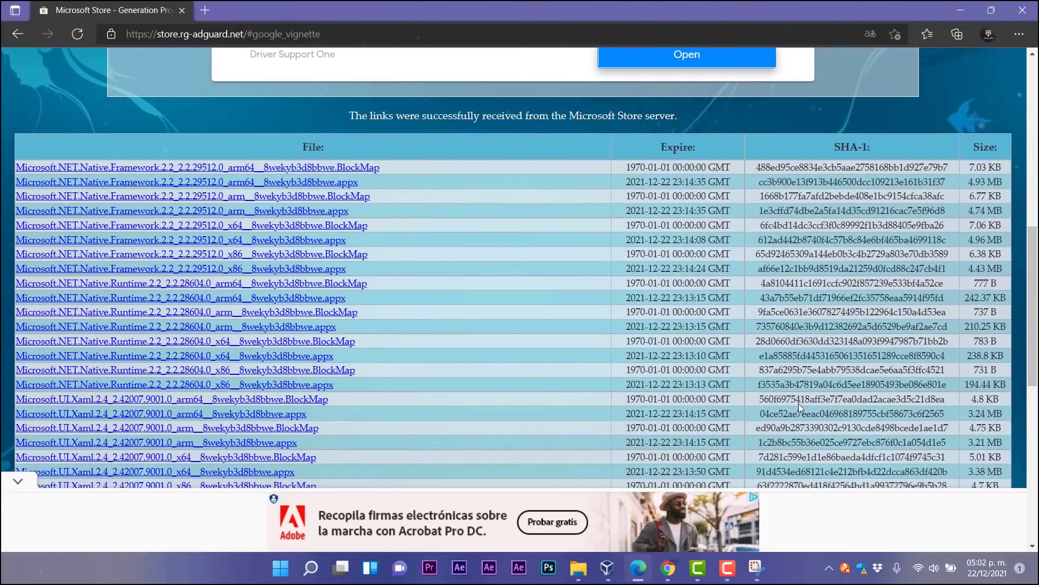
scroll(798, 404, down, 4)
scroll(803, 403, down, 1)
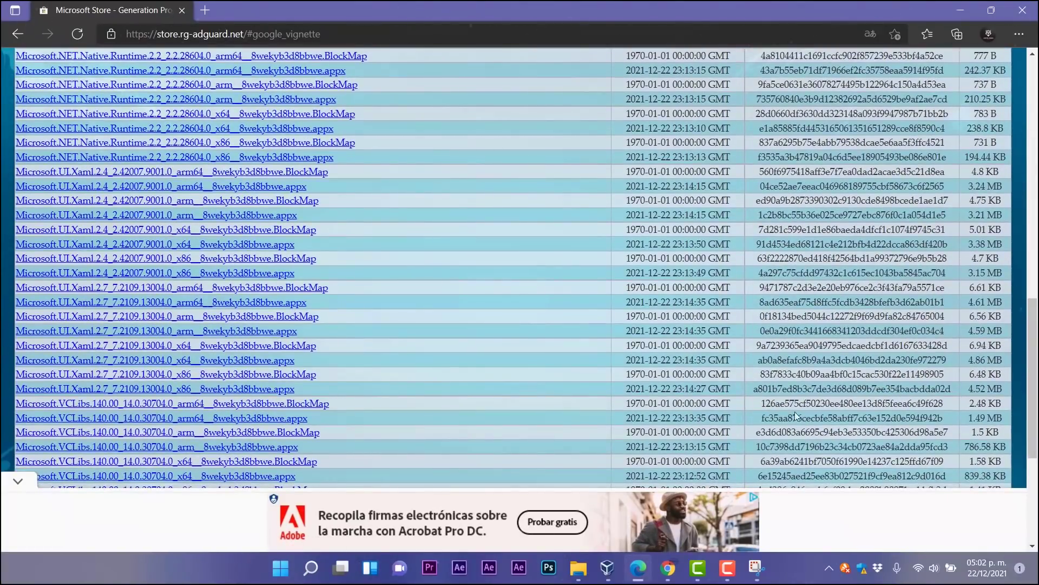
scroll(374, 360, down, 6)
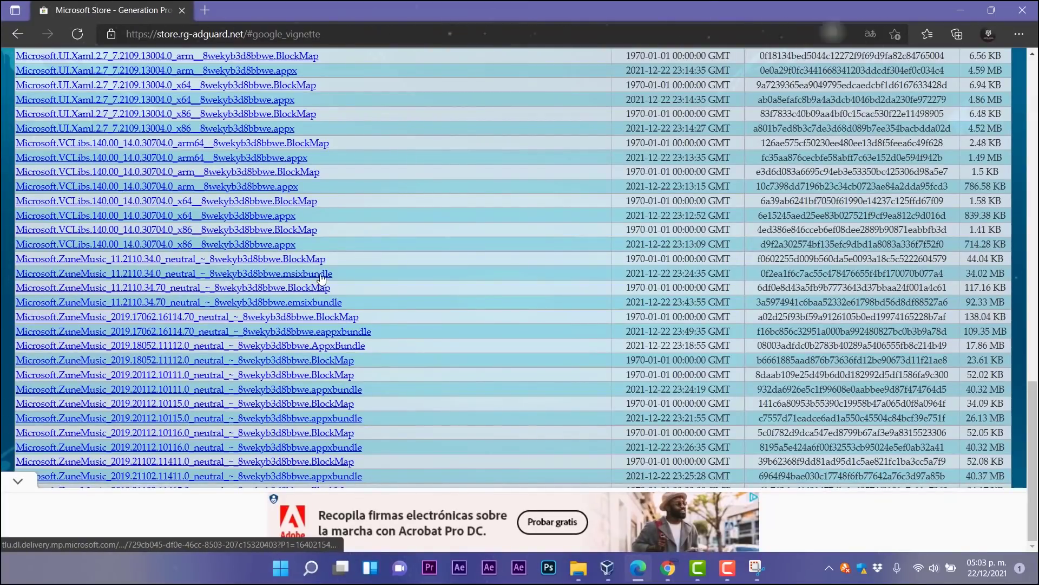
click(295, 278)
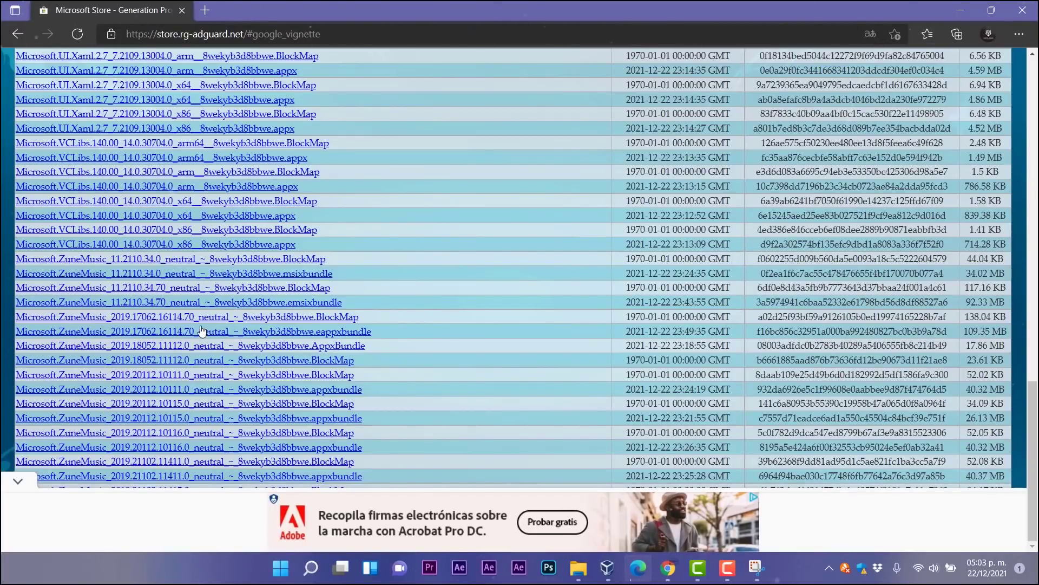
click(213, 291)
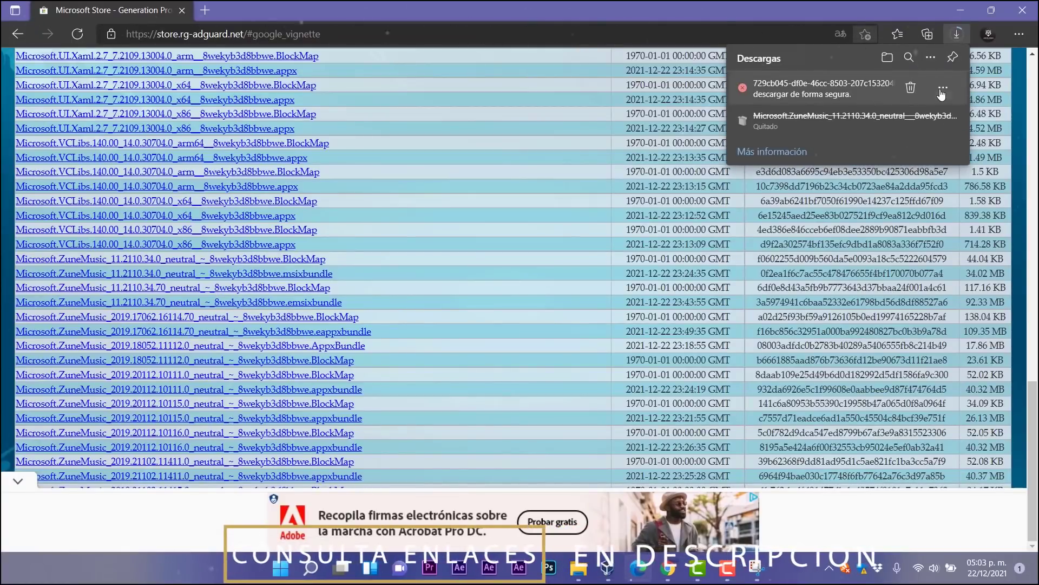
click(944, 89)
click(810, 129)
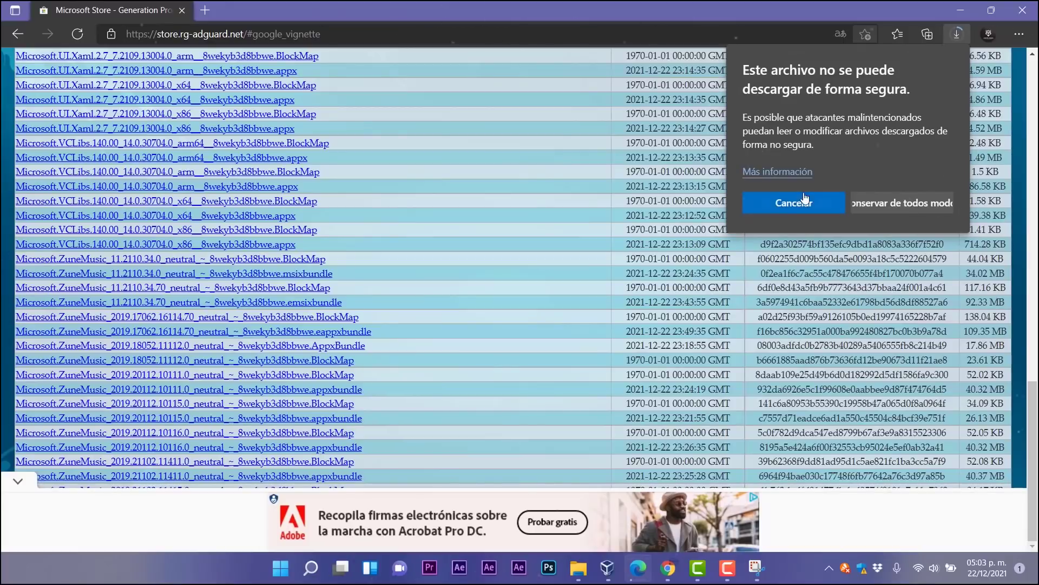
click(901, 203)
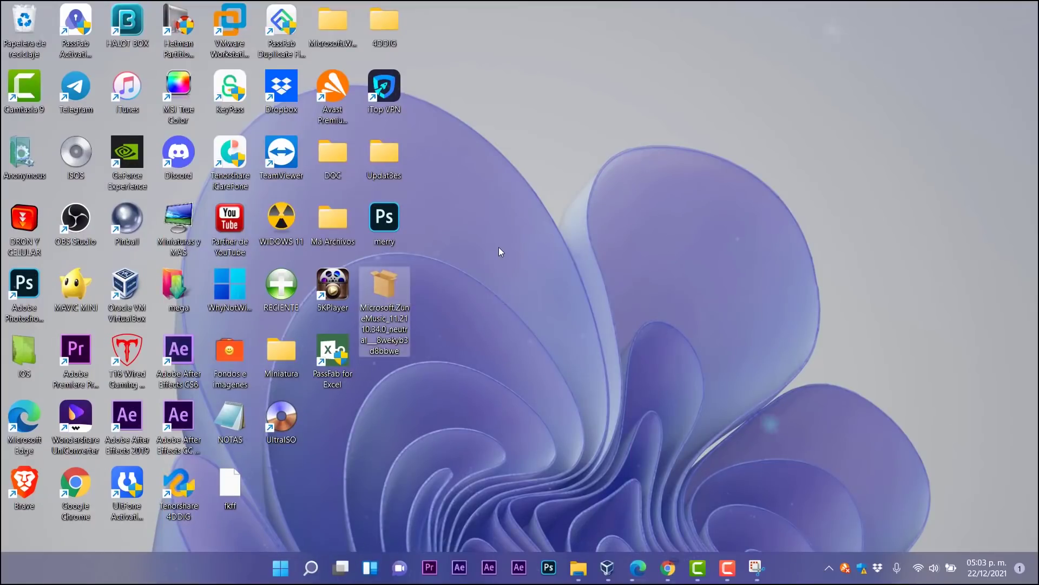
Extract the downloaded ZuneMusic msixbundle on the desktop into its own named folder with 7-Zip.
right_click(393, 282)
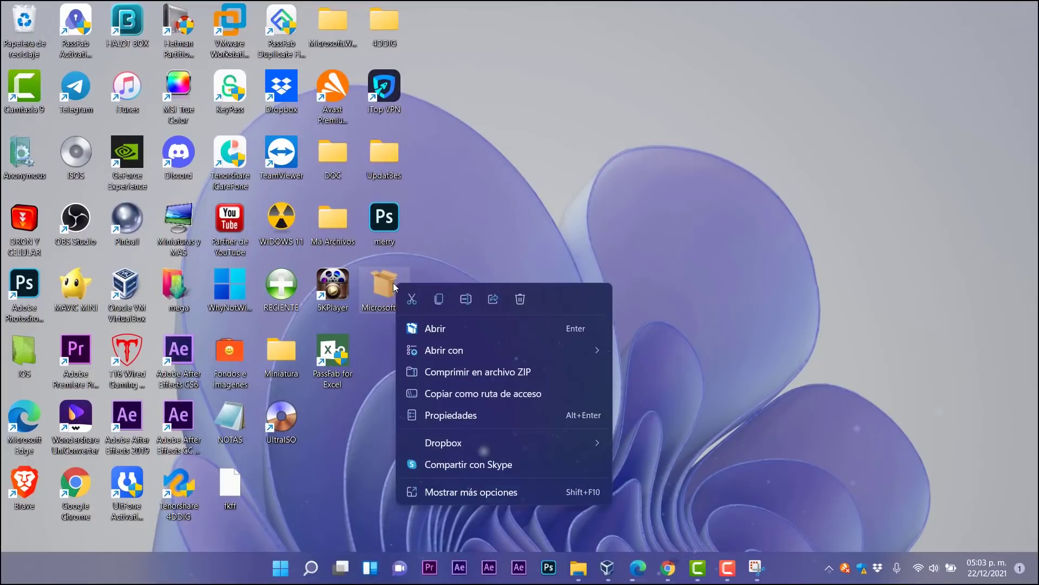
click(454, 493)
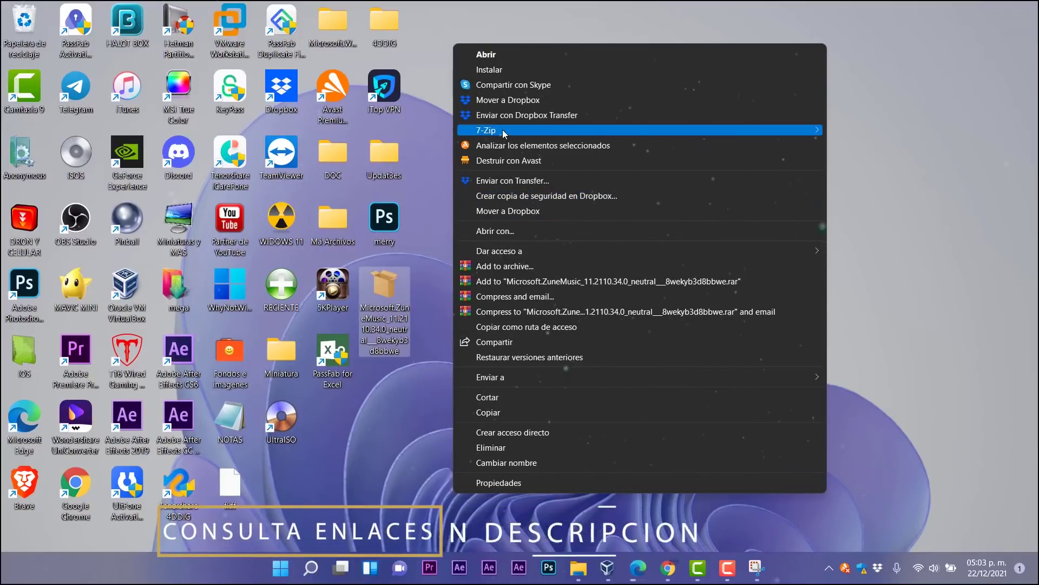
mouse_move(503, 129)
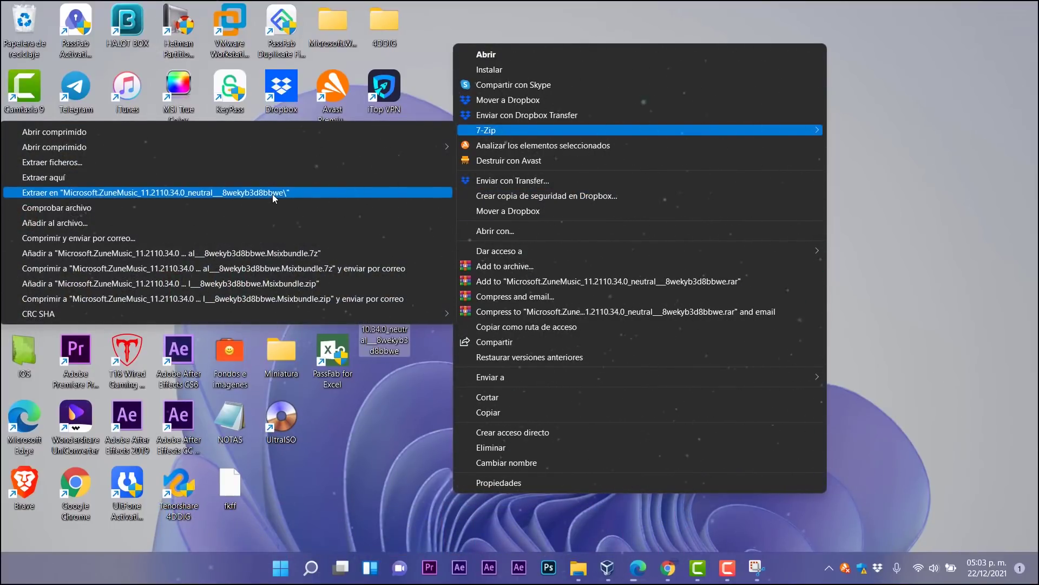
click(272, 194)
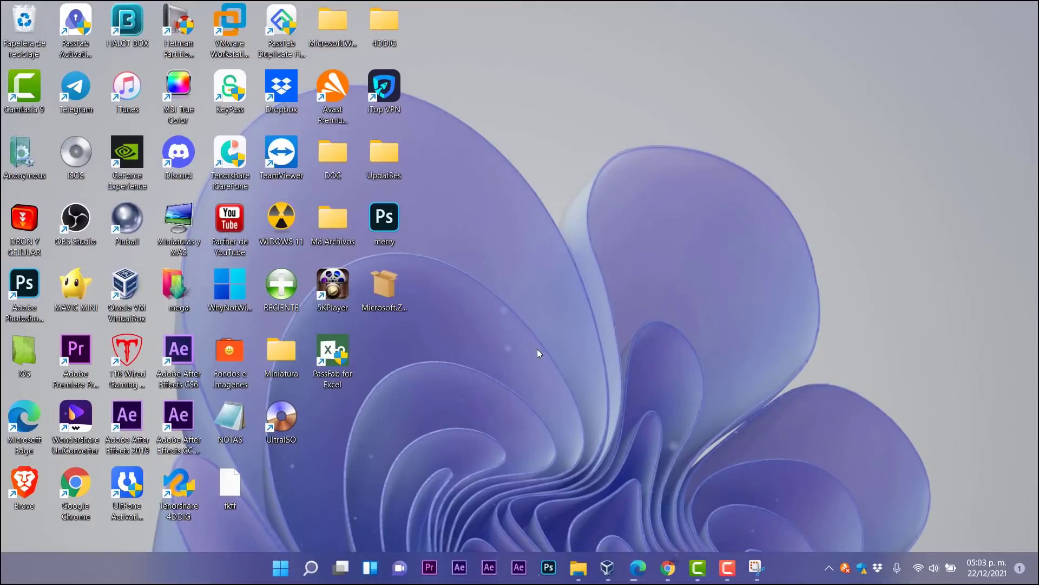
Open the extracted Microsoft.ZuneMusic_11.2110.34.0 folder from the desktop and maximize its window.
click(394, 353)
double_click(394, 353)
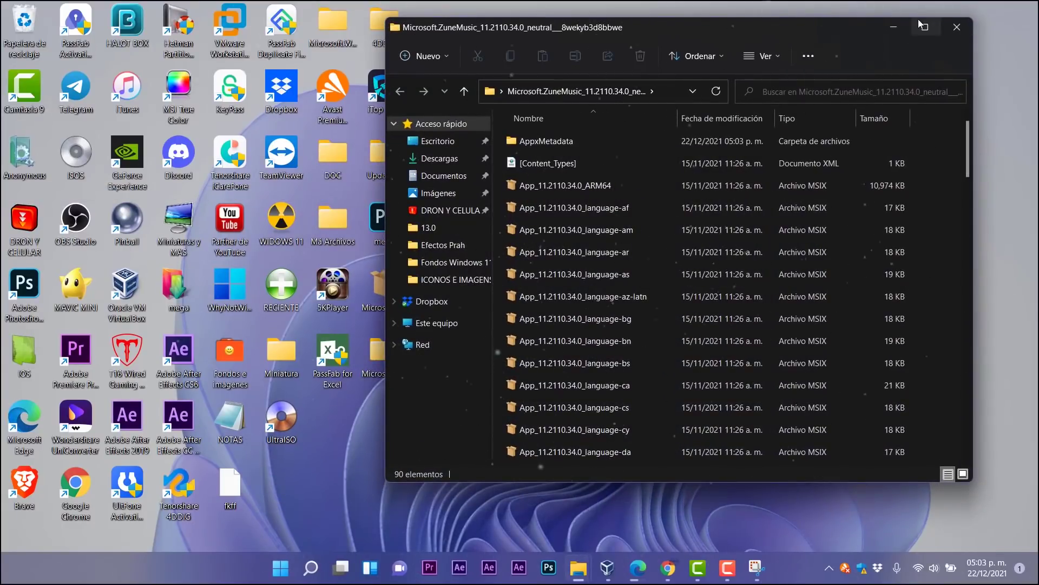
click(924, 26)
Extract the App_11.2110.34.0_x64 package into its own named folder with 7-Zip.
scroll(373, 244, down, 12)
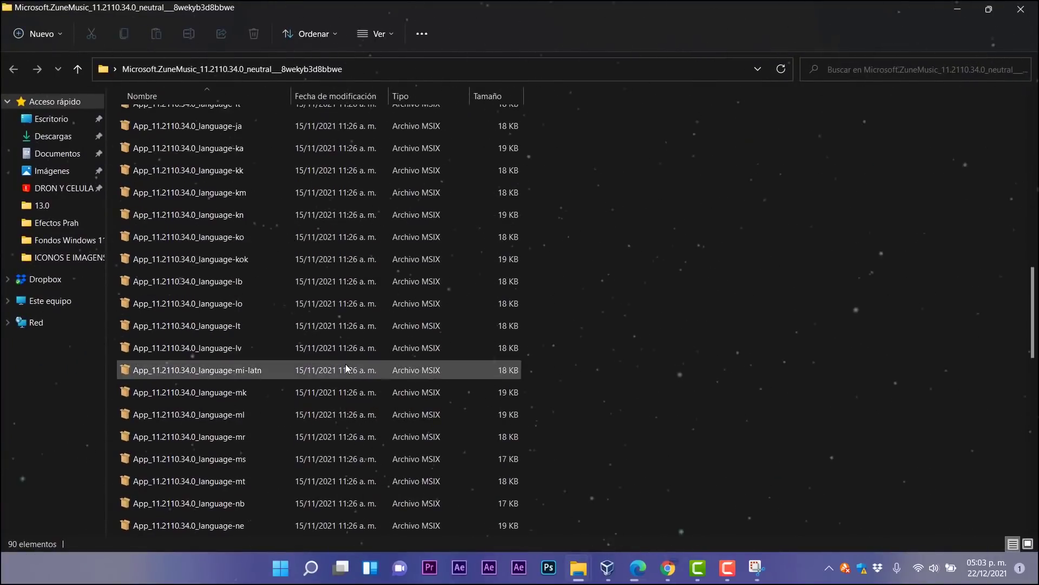
scroll(345, 363, down, 12)
click(187, 462)
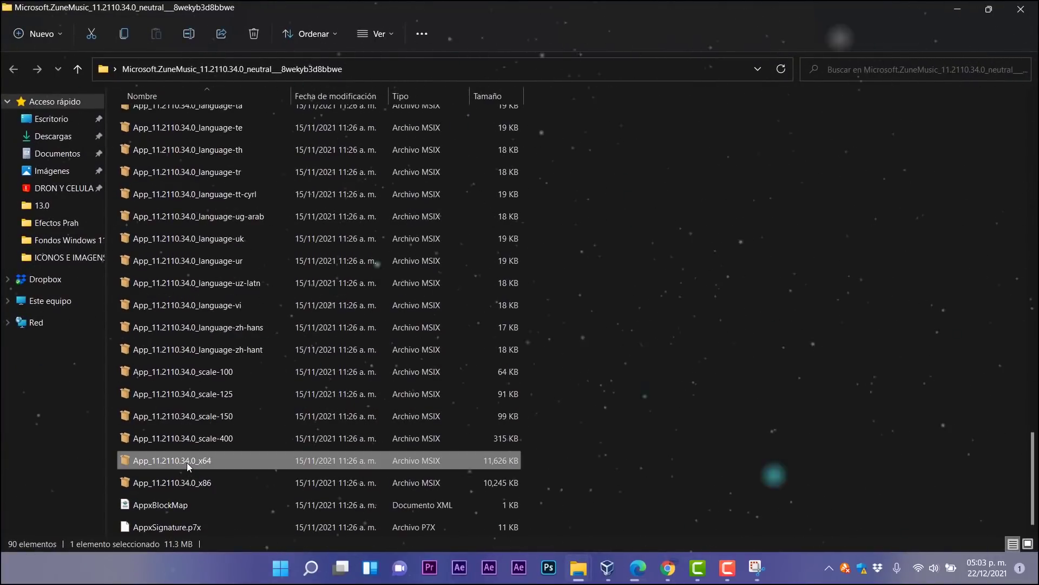
right_click(189, 460)
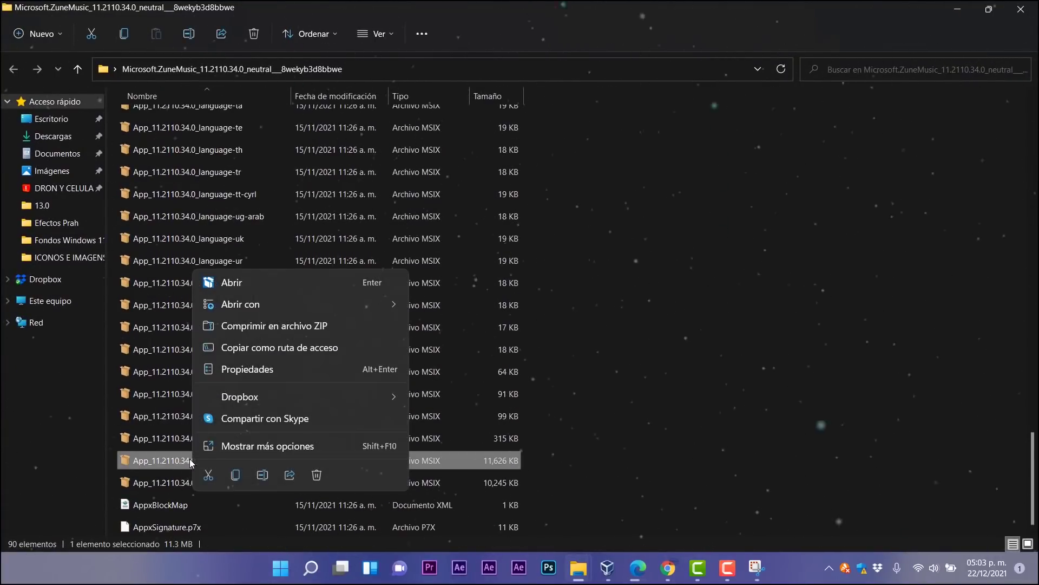
click(256, 448)
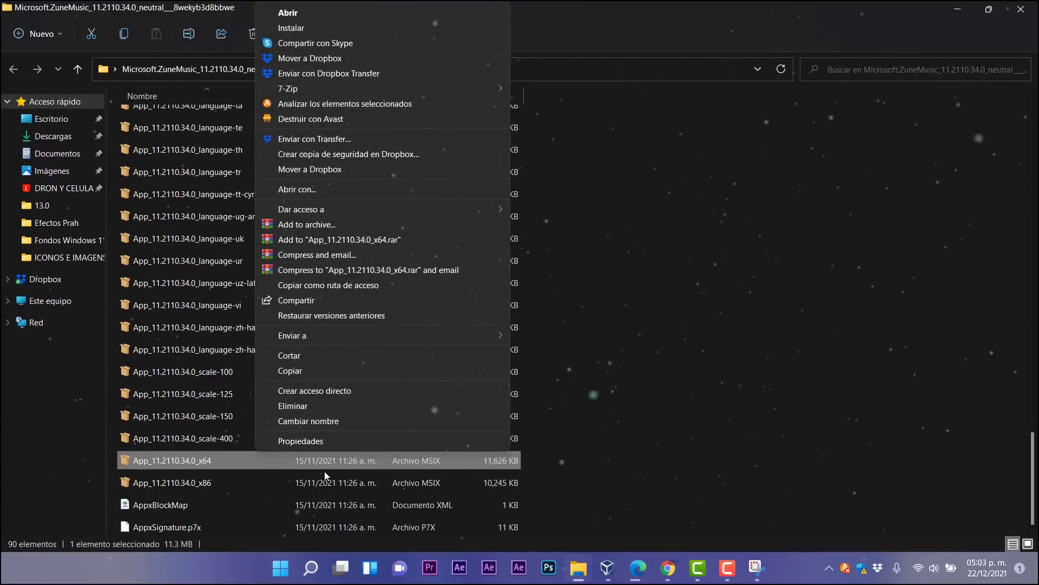
mouse_move(486, 89)
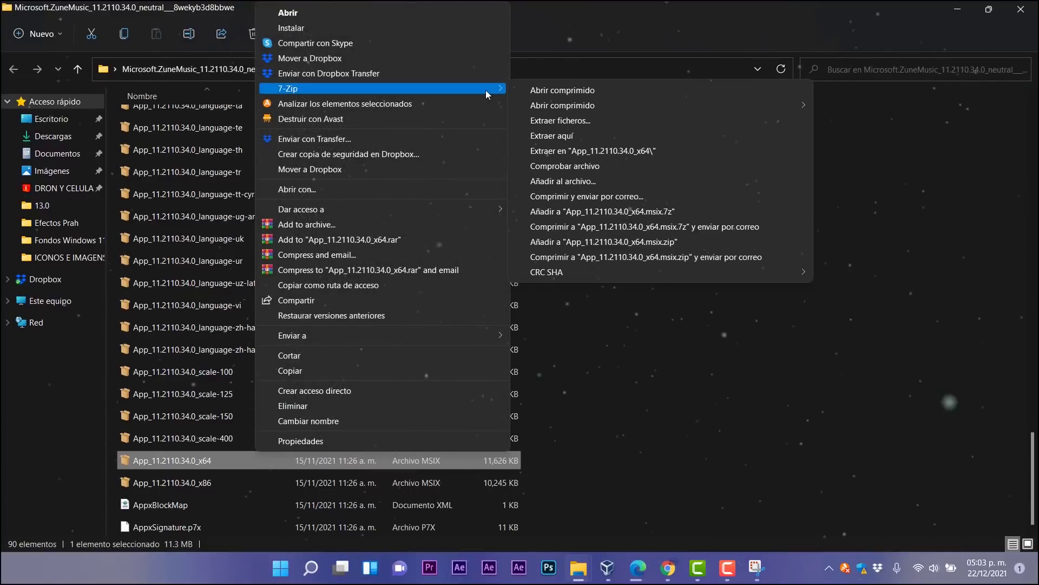
click(576, 154)
Open the extracted App_11.2110.34.0_x64 folder and look through its files.
scroll(325, 244, up, 20)
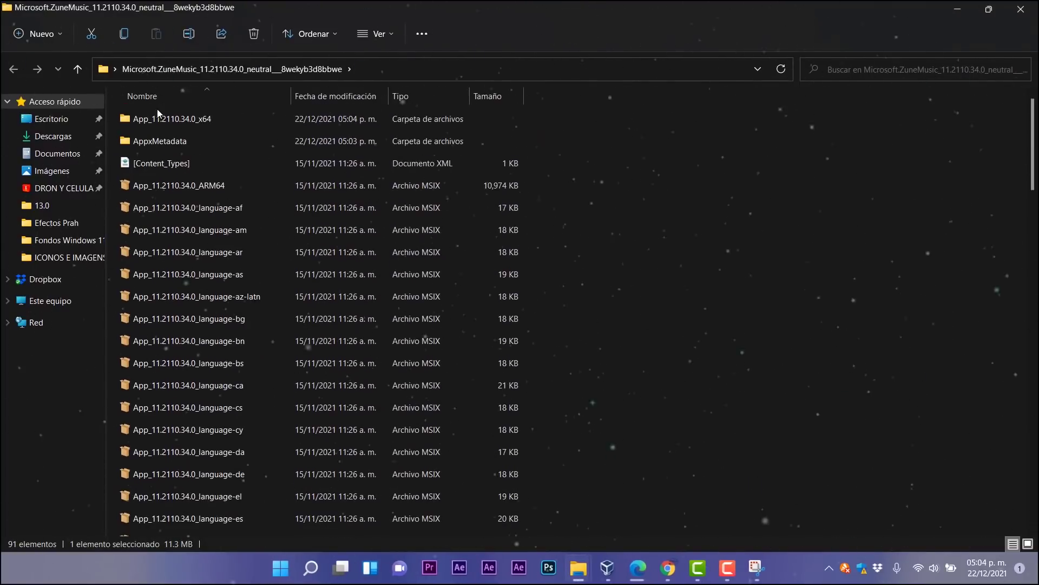
double_click(205, 118)
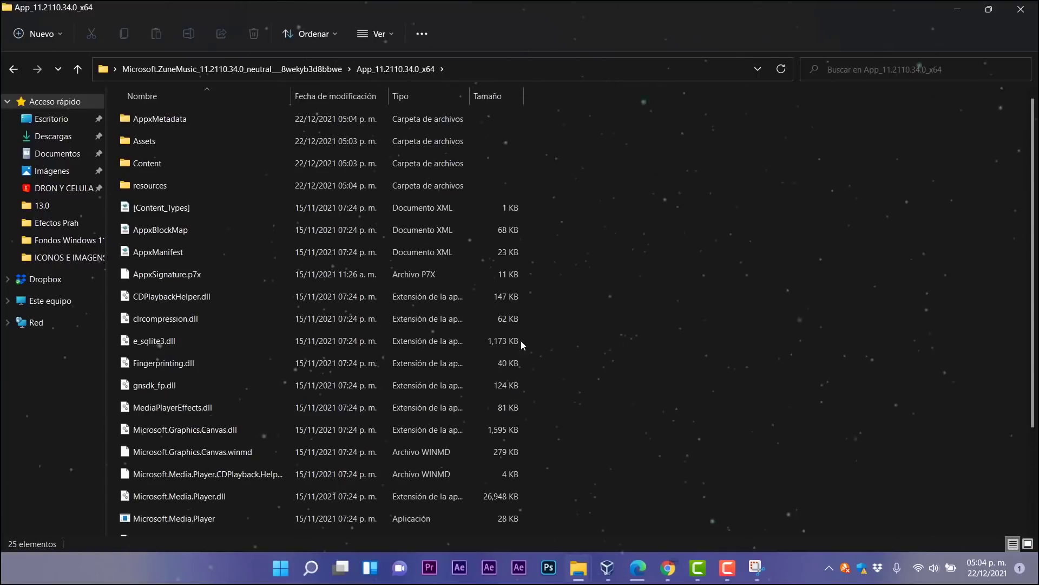
scroll(659, 345, down, 2)
scroll(657, 346, up, 2)
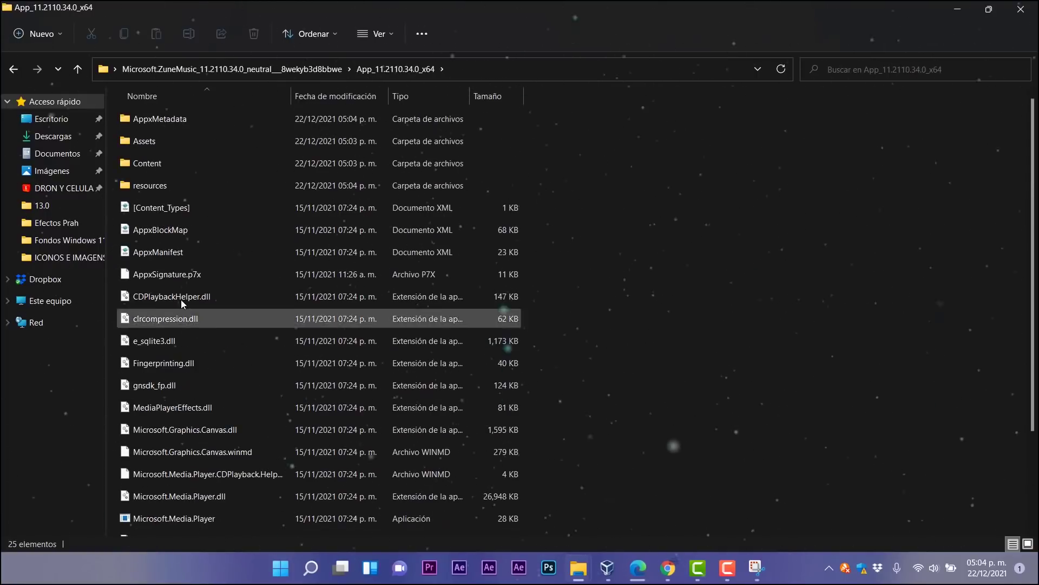
Open the AppxManifest XML file for editing in Notepad.
click(148, 257)
right_click(148, 256)
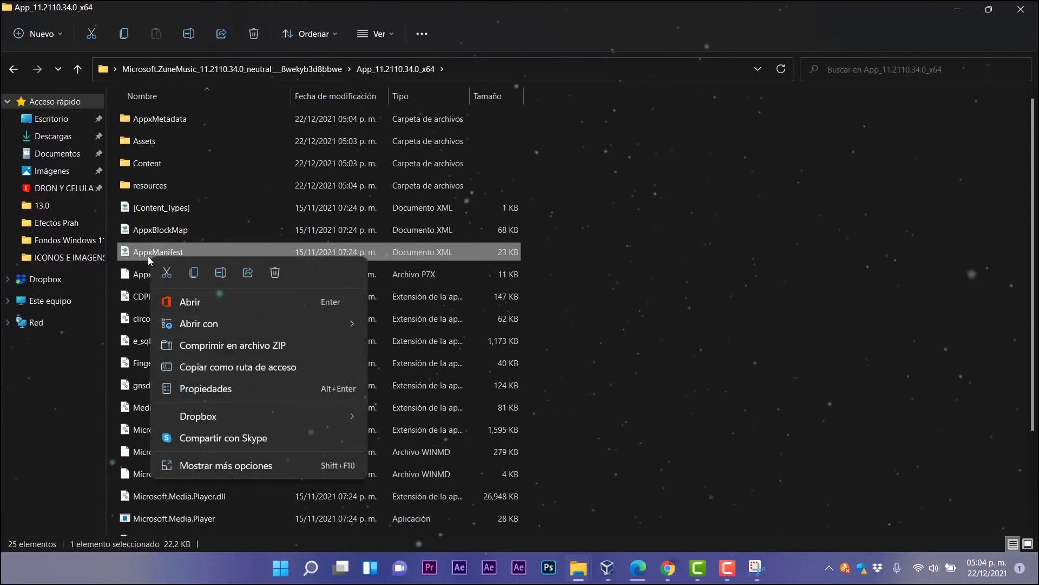
click(237, 465)
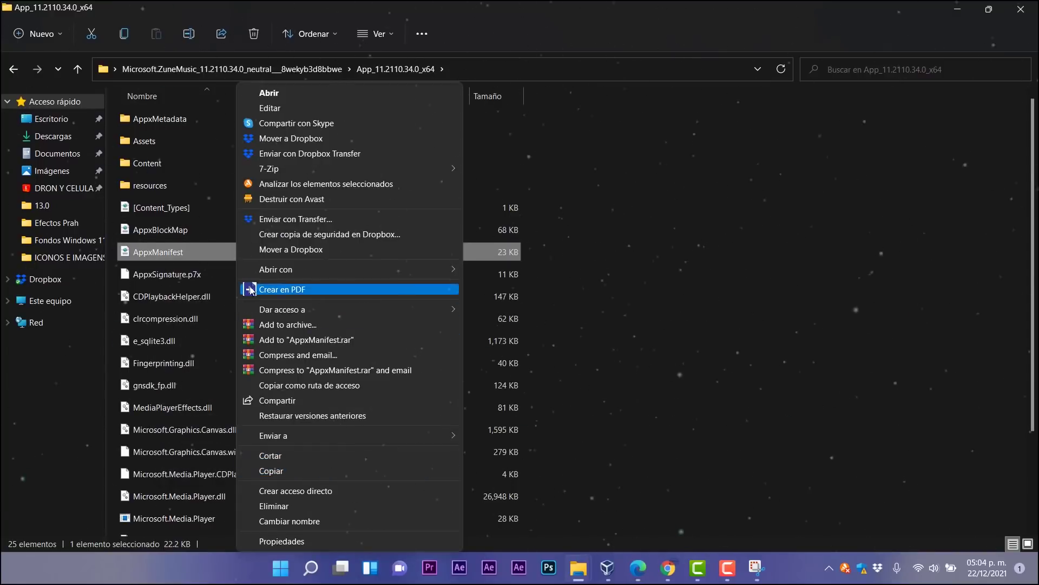
click(267, 111)
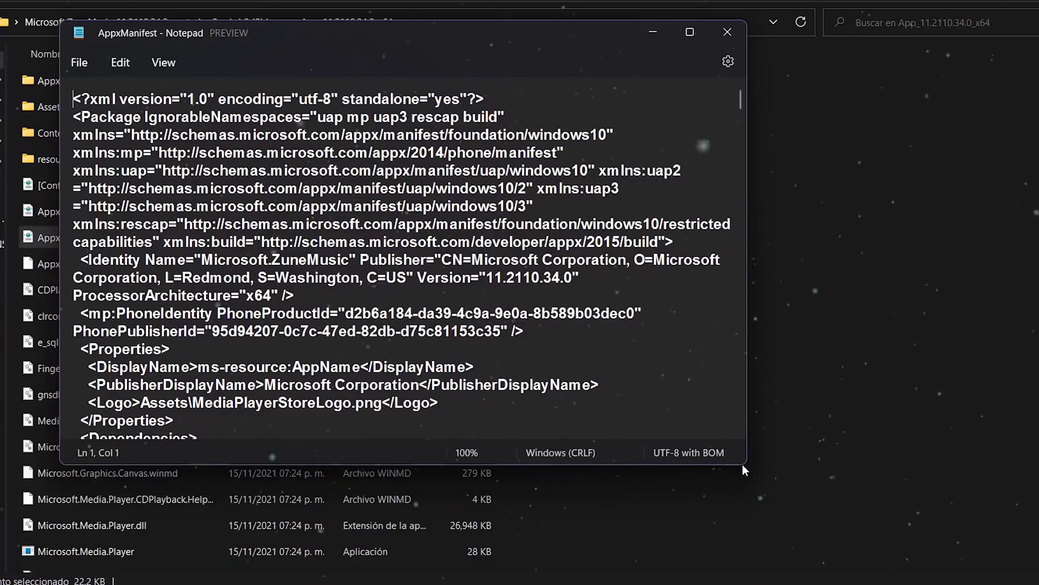
Enlarge the AppxManifest Notepad window and reposition it over the folder window.
drag(742, 463, 915, 541)
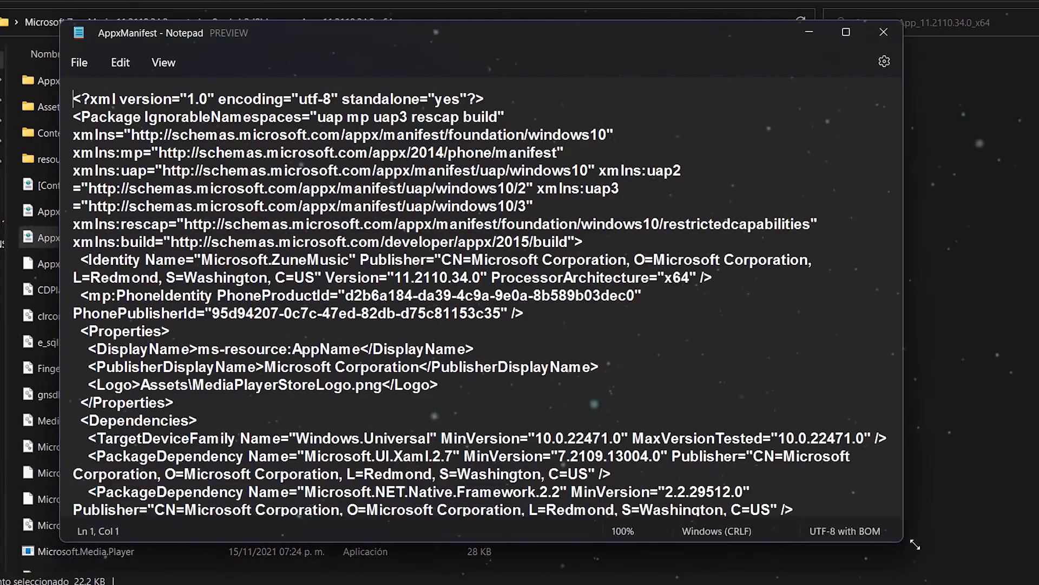
drag(337, 29, 330, 38)
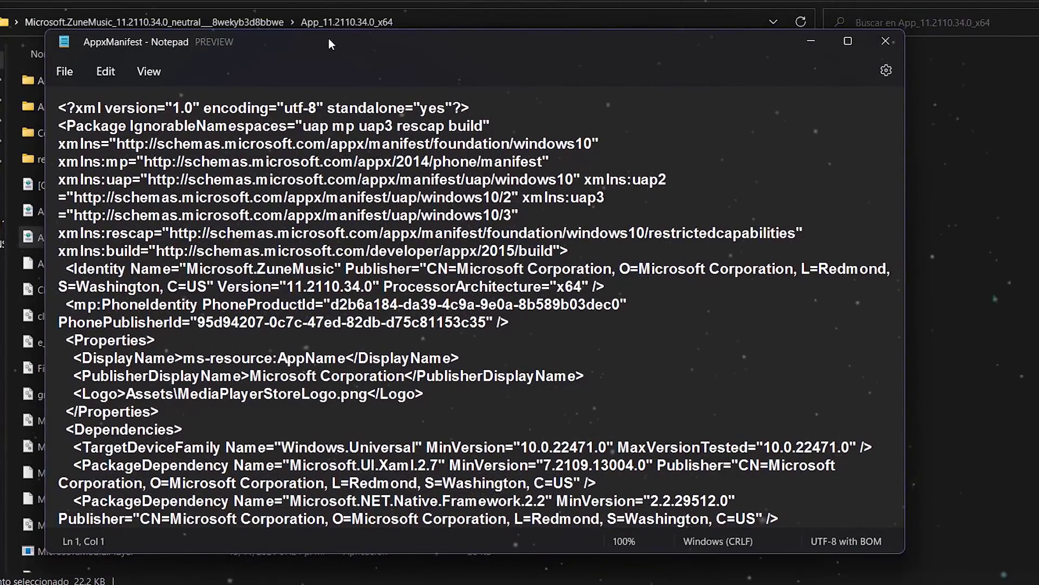
drag(331, 38, 389, 53)
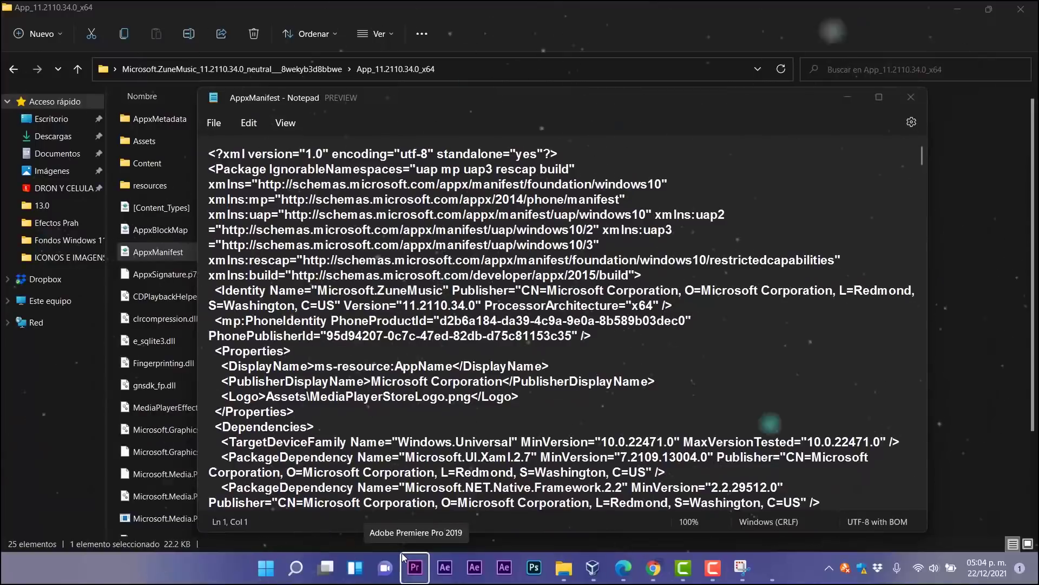
Run winver to check the installed Windows version and build, and close its information window.
key(super+r)
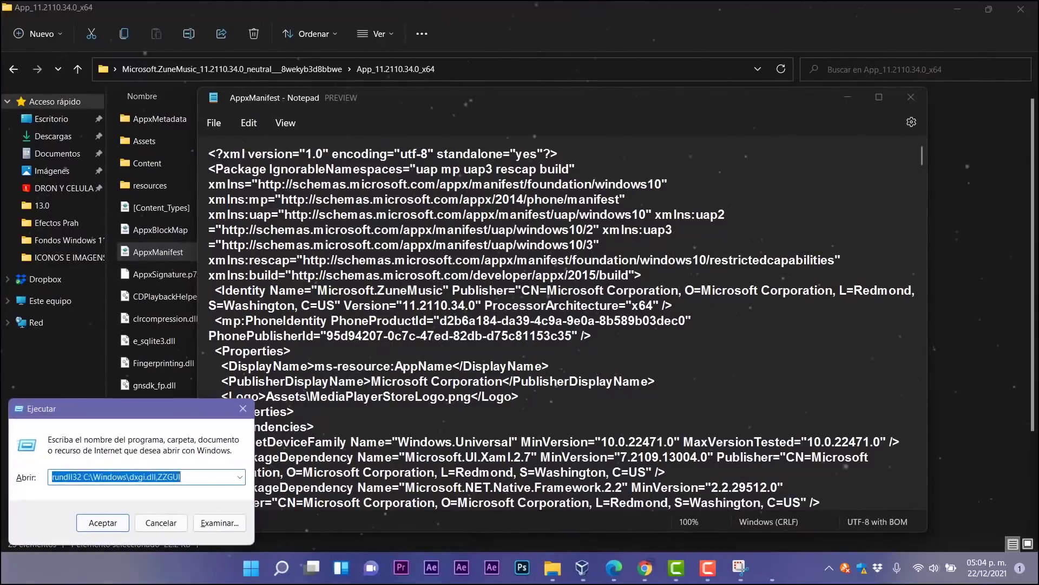
text(win)
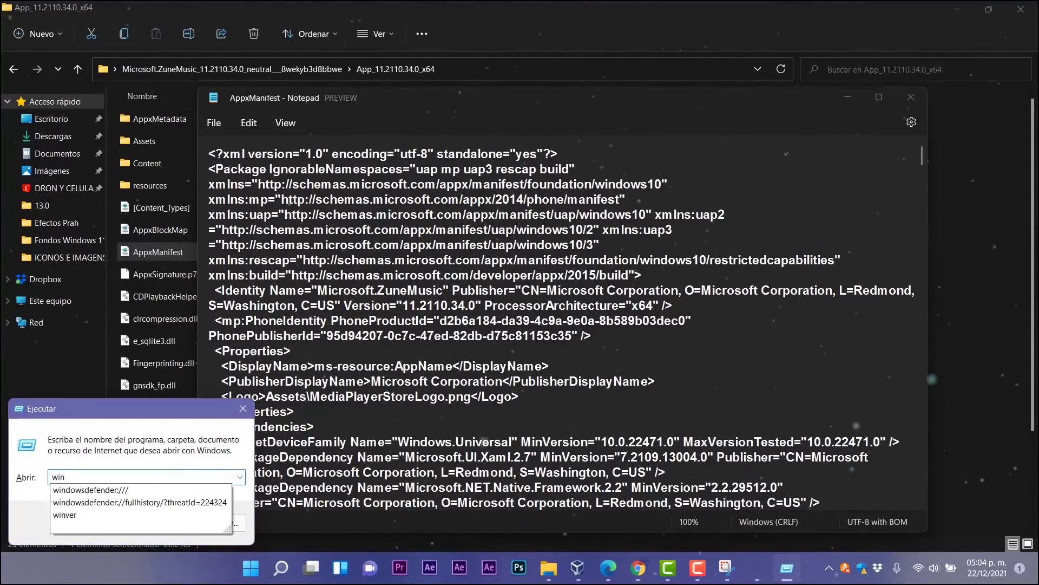
click(103, 515)
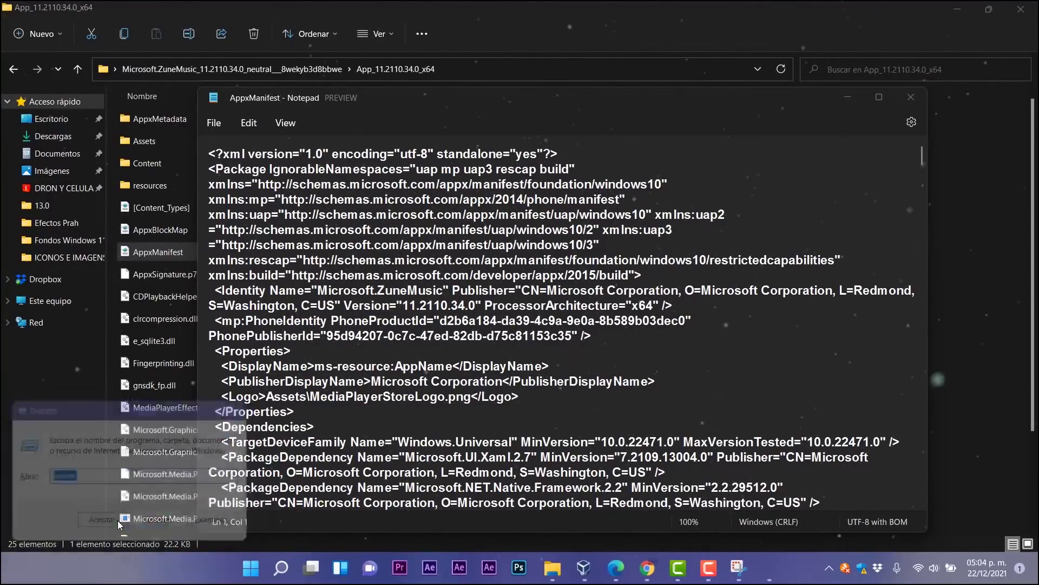
click(117, 521)
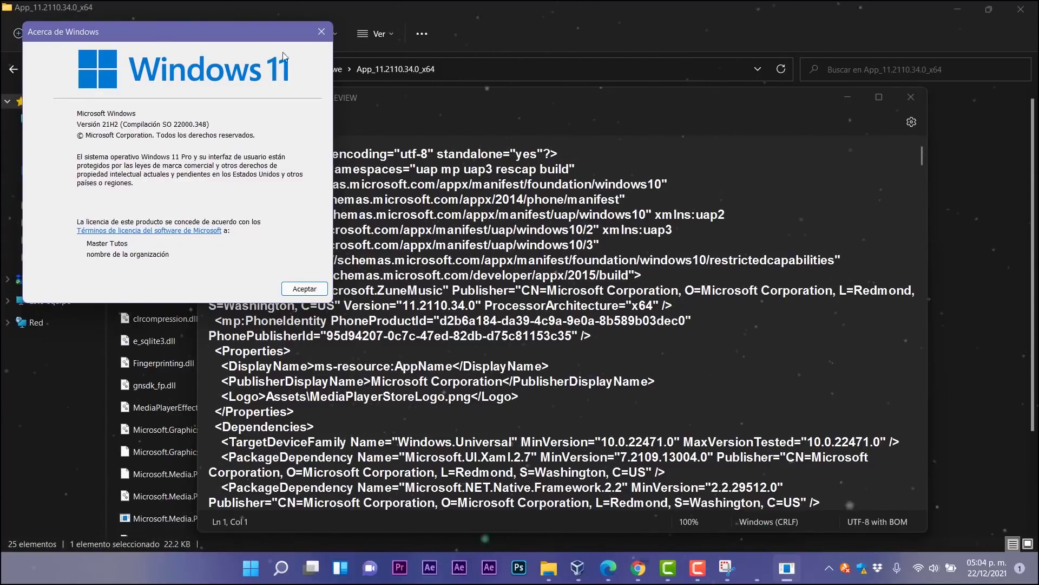
click(319, 32)
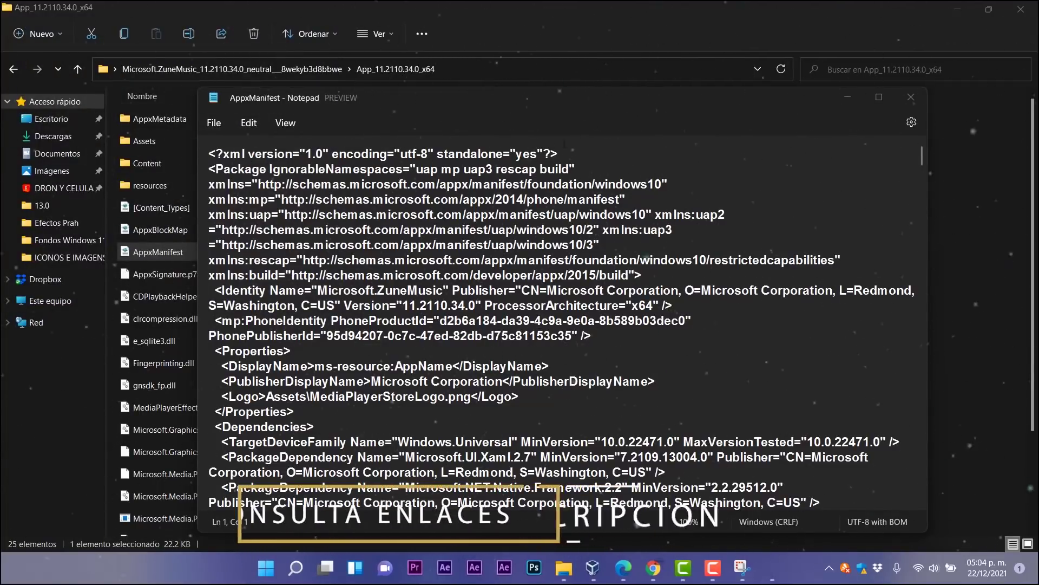
Set the MinVersion of the Windows.Universal TargetDeviceFamily entry in AppxManifest to 10.0.22000.0.
drag(551, 99, 543, 98)
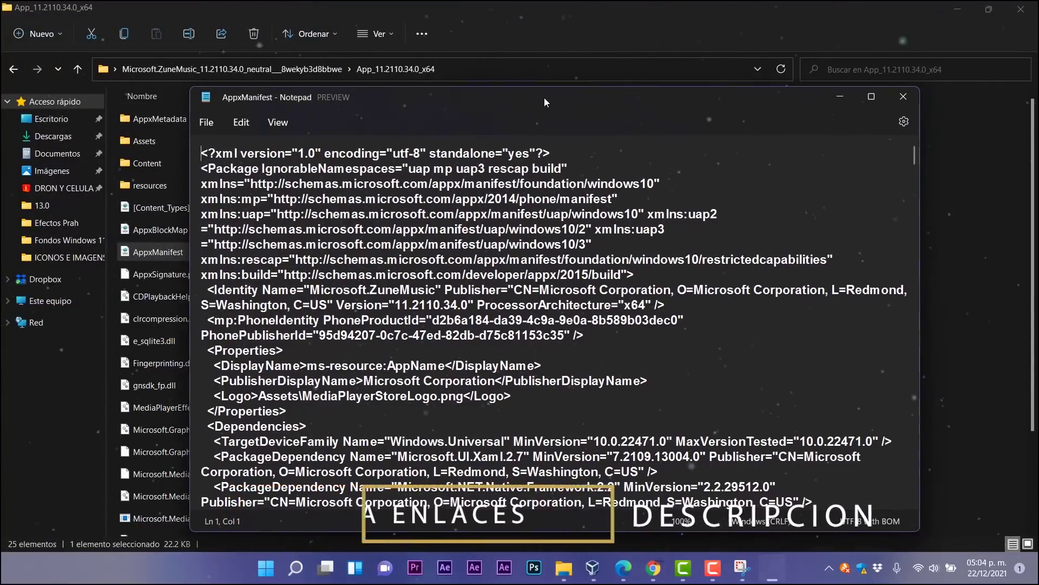
scroll(542, 430, down, 2)
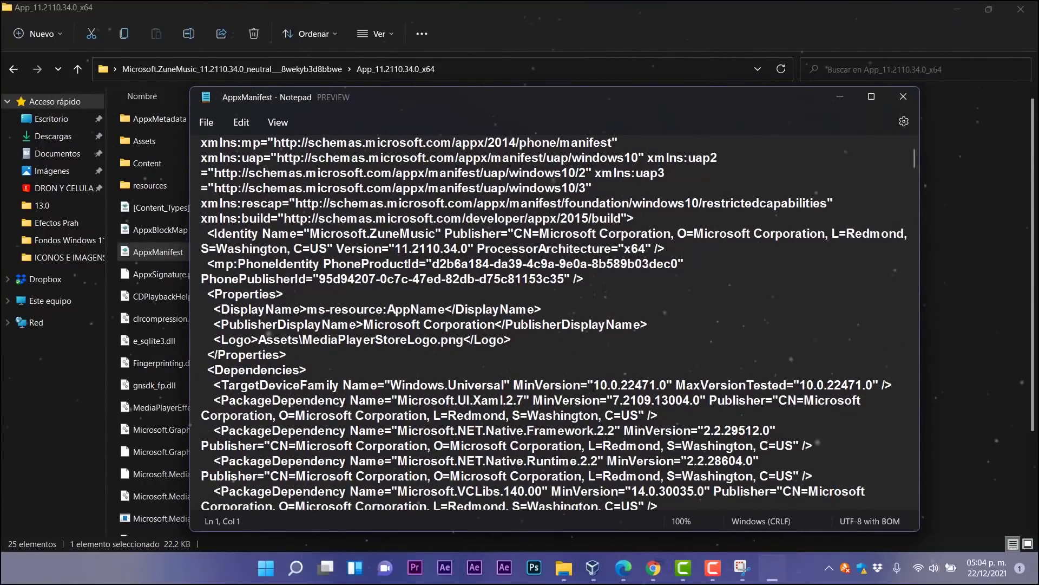
key(shift+Right)
key(shift+Right)
key(shift+Right)
key(shift+Right)
key(shift+Right)
key(shift+Right)
key(shift+Right)
key(shift+Right)
key(shift+Right)
key(shift+Right)
key(shift+Right)
key(shift+Right)
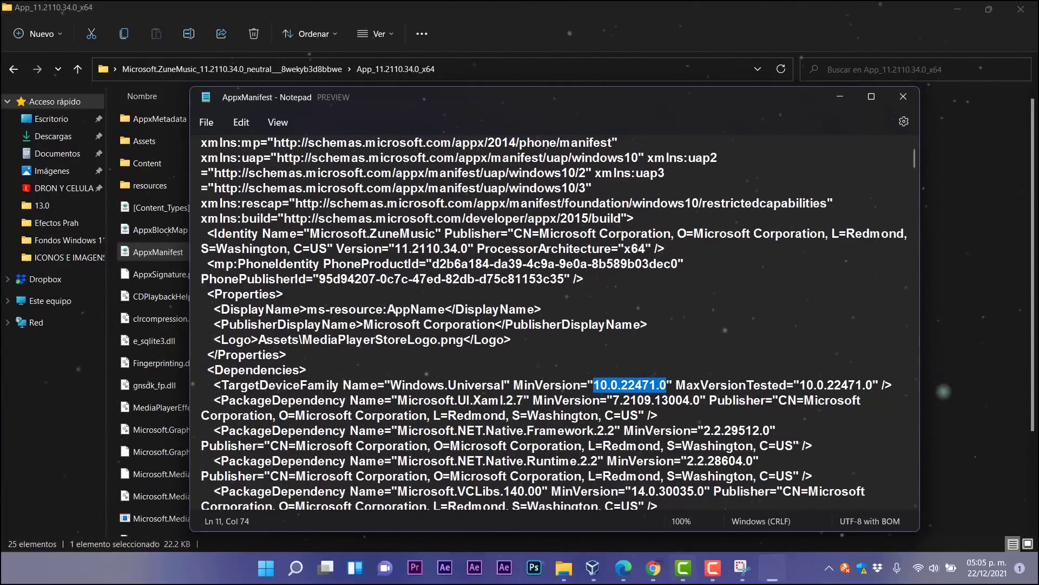
text(10.0.22000.0)
key(Right)
key(Right)
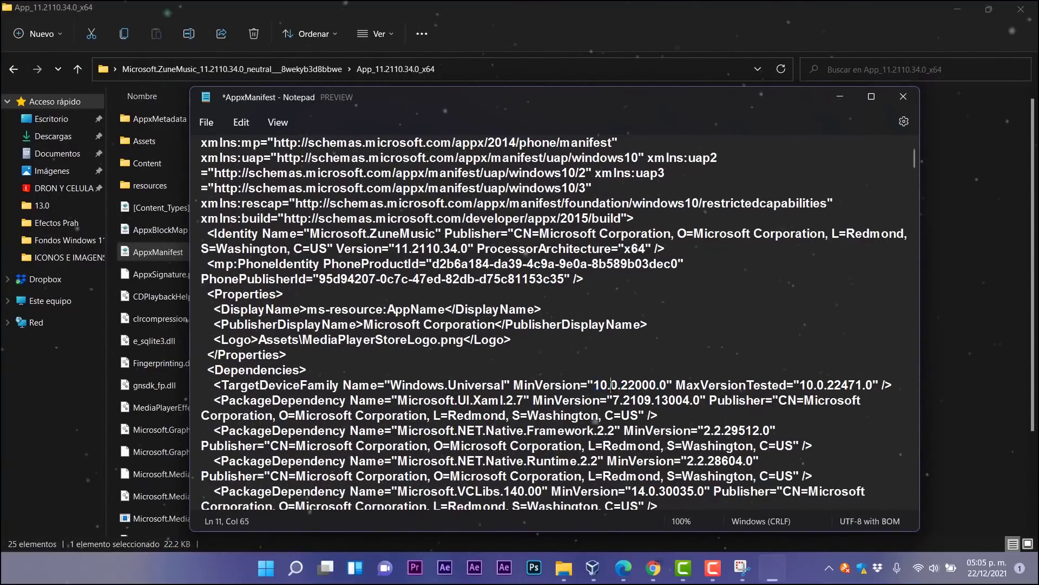
key(Right)
key(Right)
key(shift+Right)
key(shift+Right)
Save the edited AppxManifest file and close Notepad.
click(211, 124)
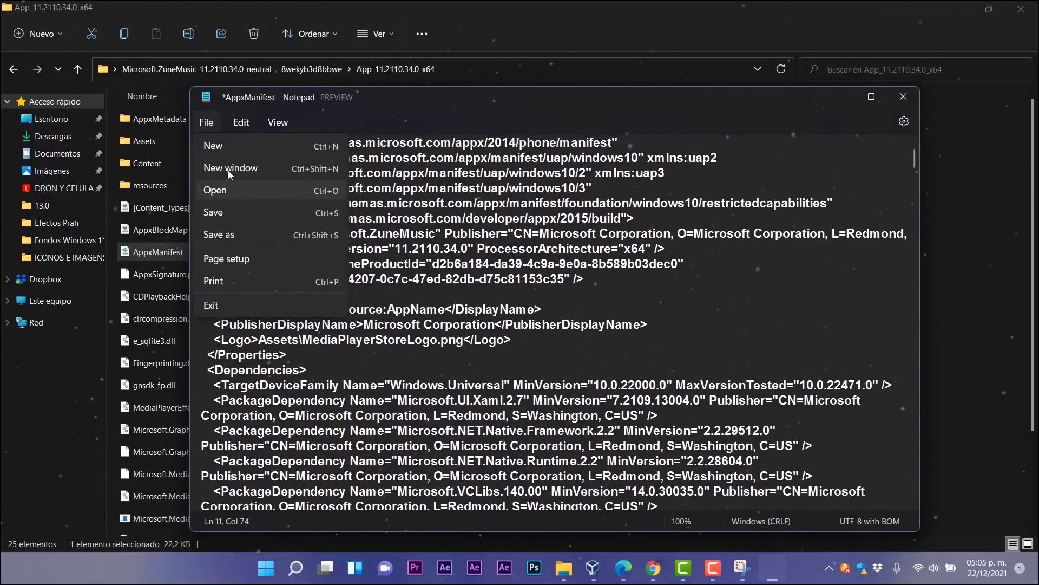
click(222, 219)
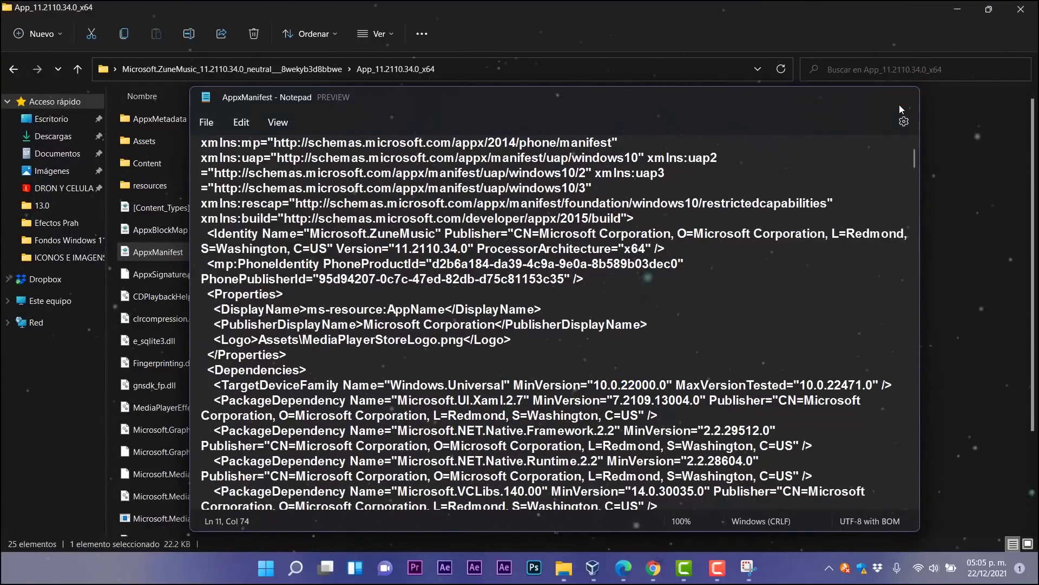
click(903, 97)
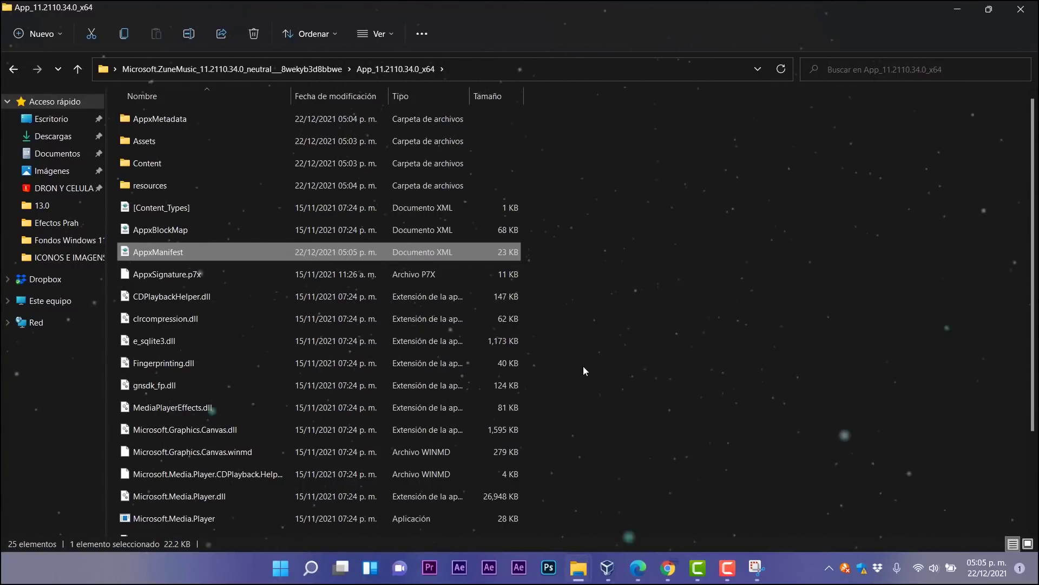
Delete the AppxMetadata folder and the [Content_Types] XML file from the App_11.2110.34.0_x64 folder.
click(161, 119)
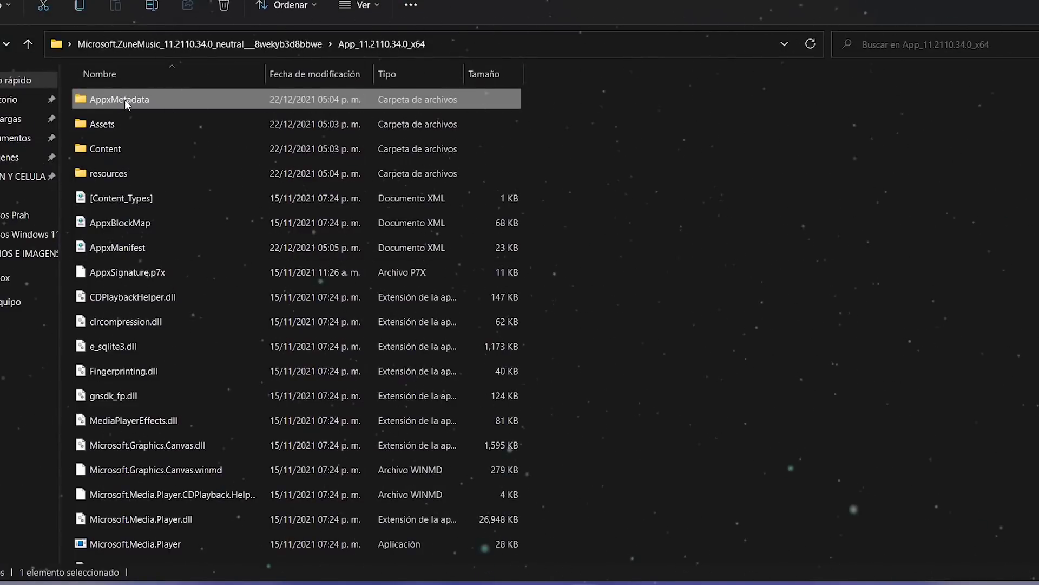
right_click(125, 99)
click(234, 118)
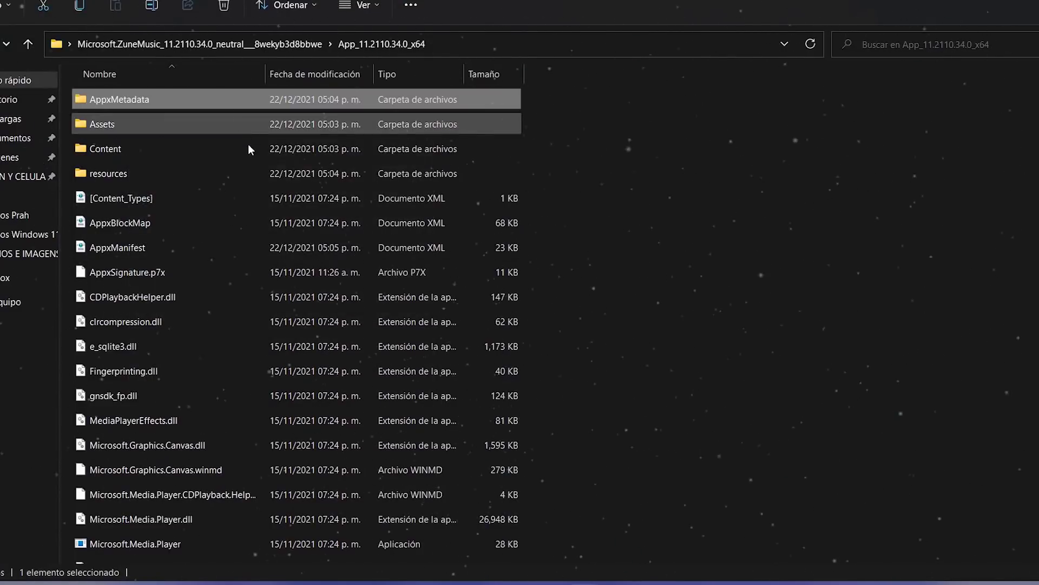
click(120, 174)
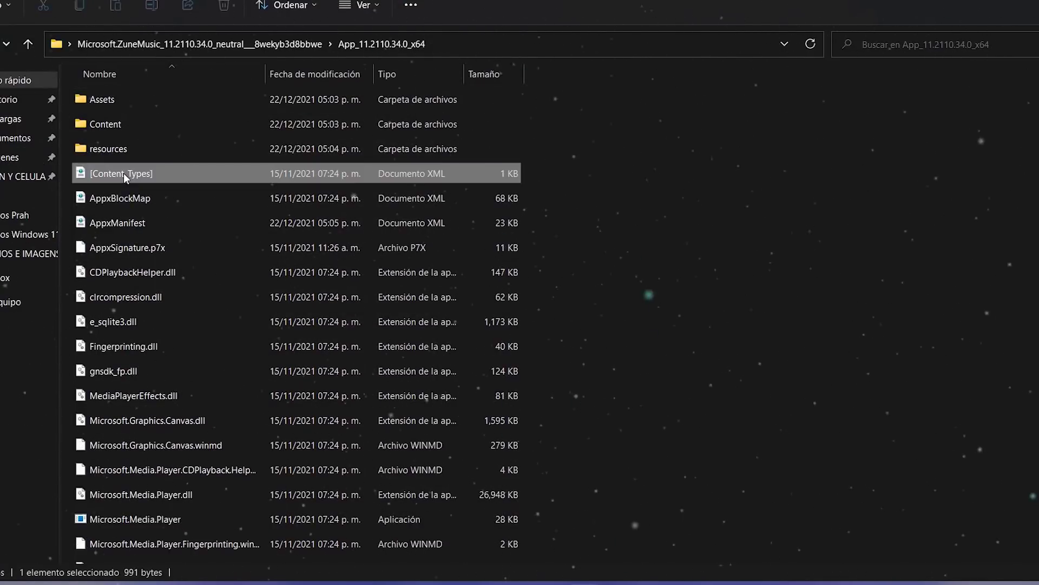
right_click(124, 173)
click(265, 191)
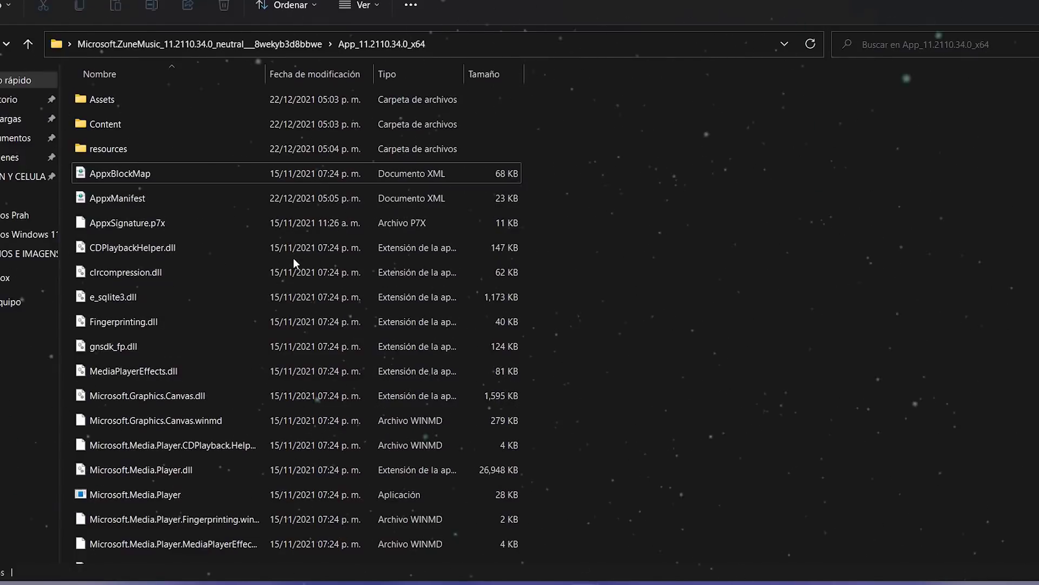
Delete the AppxBlockMap XML file and the AppxSignature.p7x file from the App_11.2110.34.0_x64 folder.
right_click(123, 176)
click(255, 190)
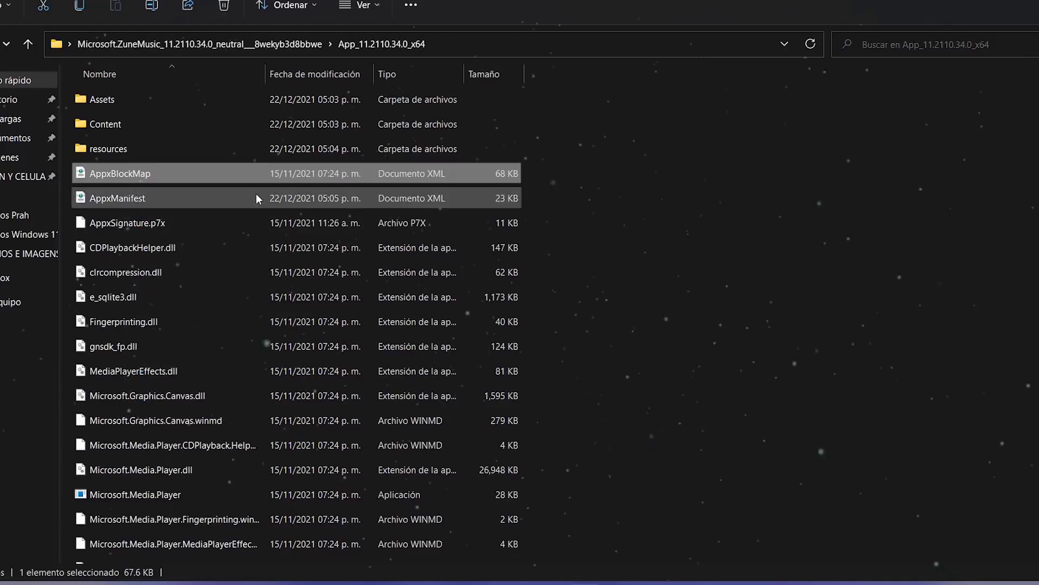
click(130, 199)
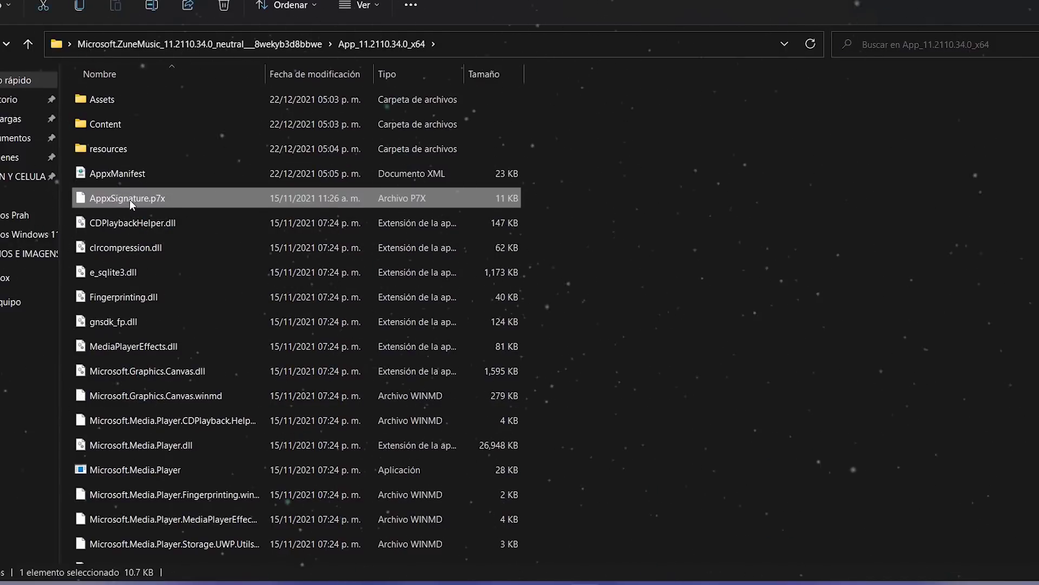
right_click(129, 200)
click(270, 217)
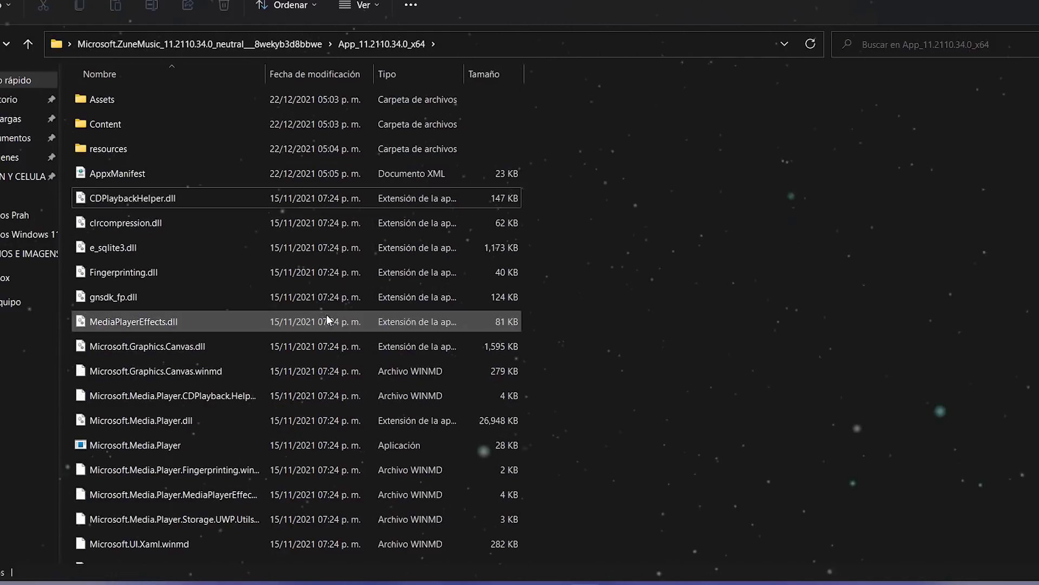
key(alt+Up)
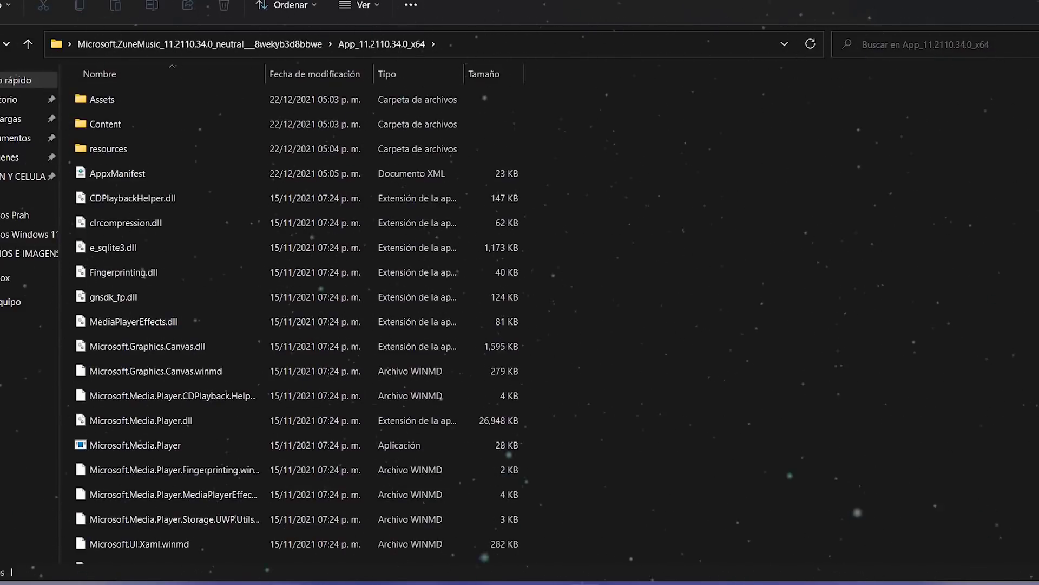
Open Windows Settings and search for "desarr" to reach the Para programadores page.
click(253, 584)
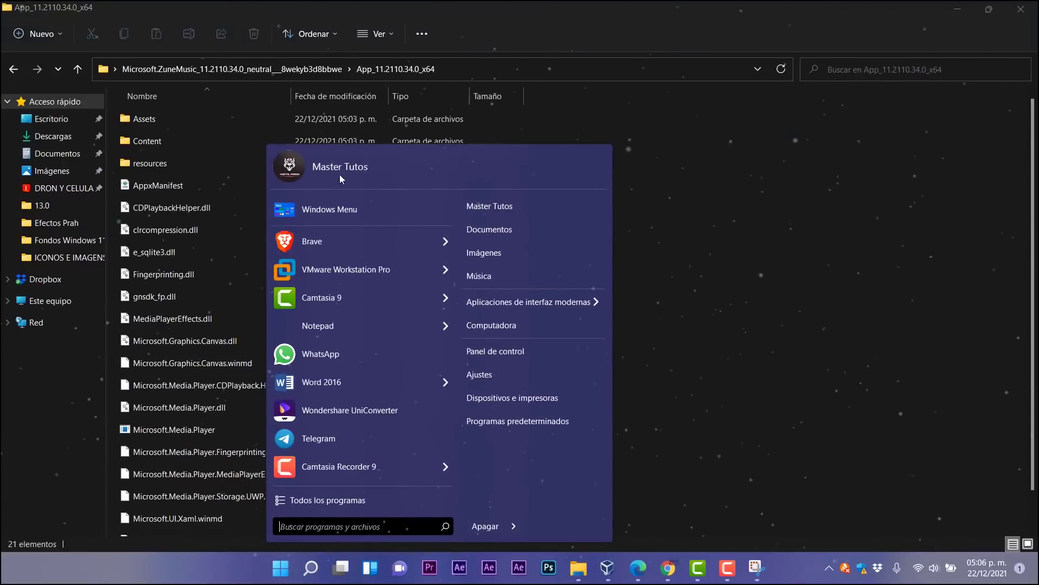
click(332, 209)
click(684, 184)
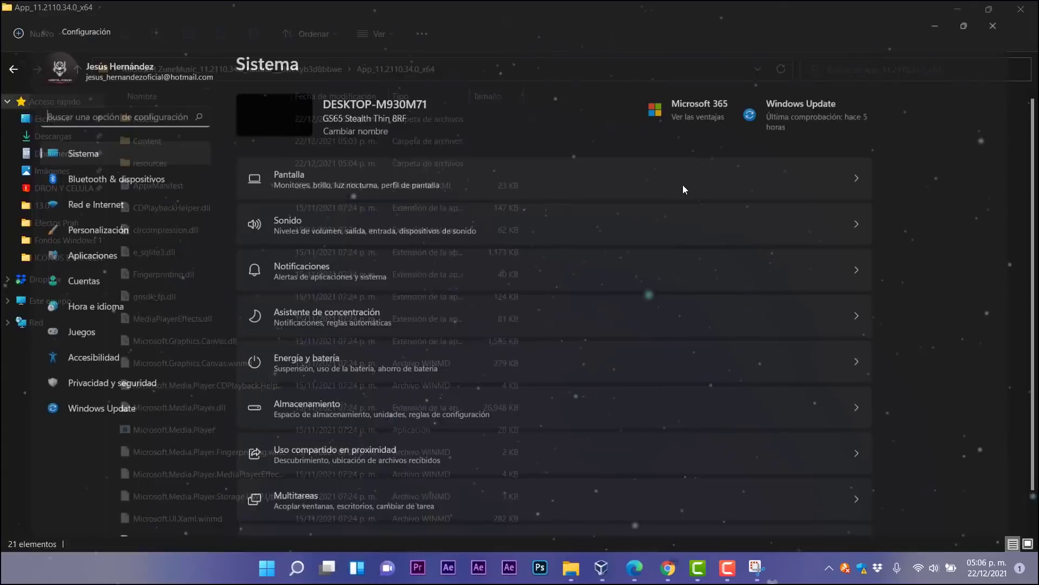
text(d)
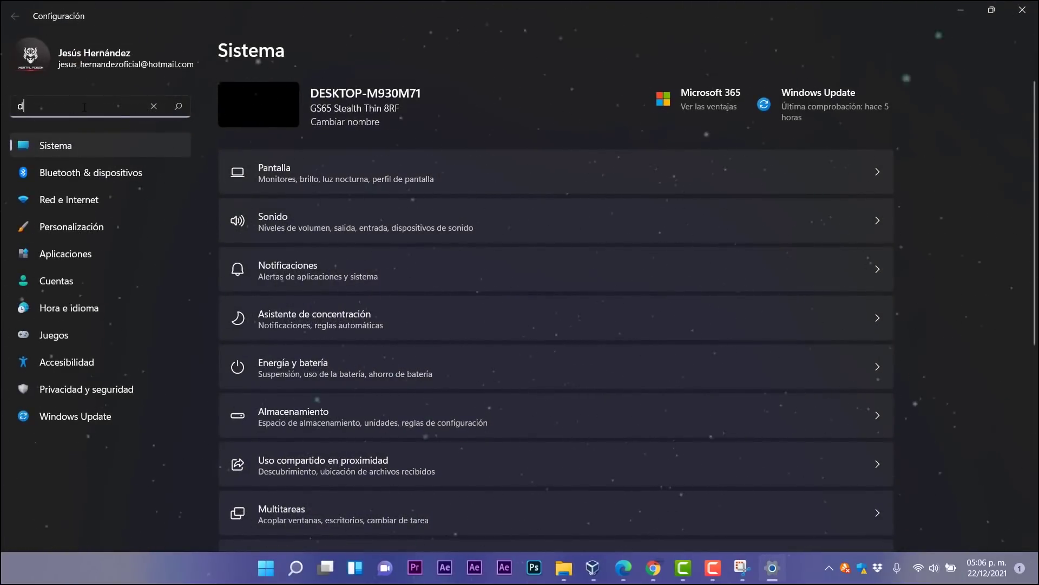
text(esarr)
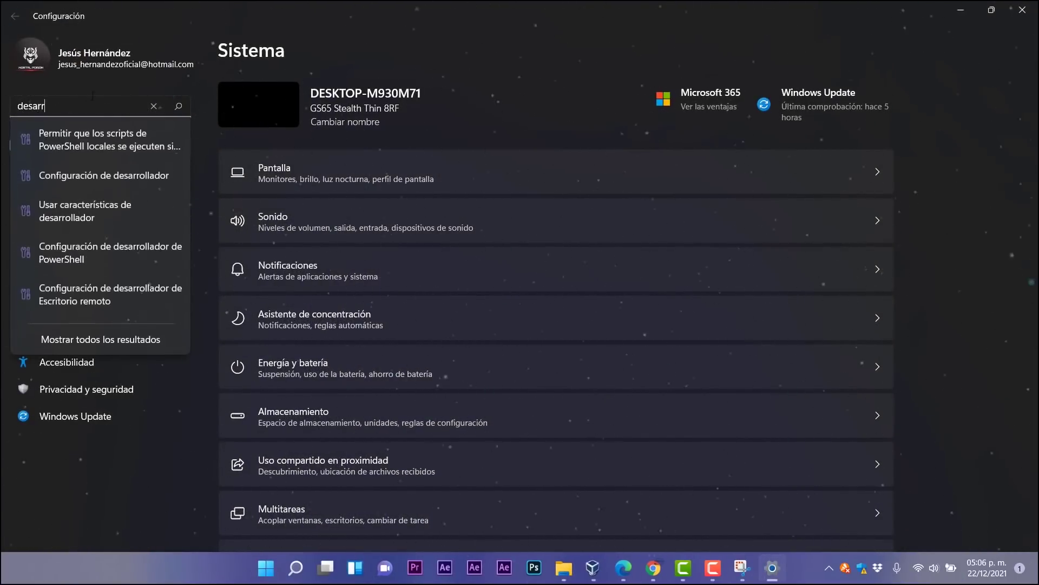
key(Return)
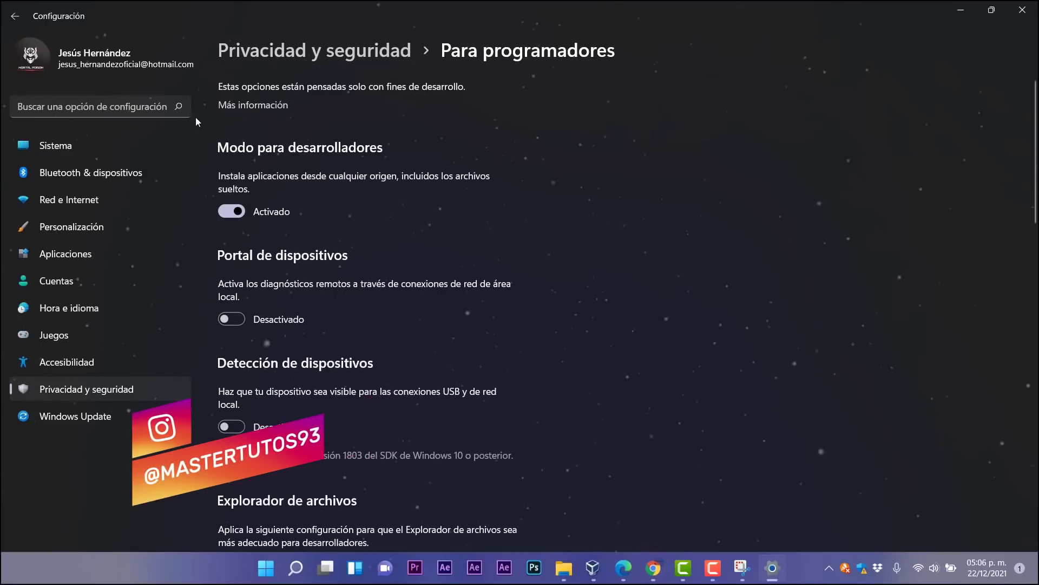
Switch Modo para desarrolladores off and on again, confirming its activation, and minimize Settings.
click(239, 211)
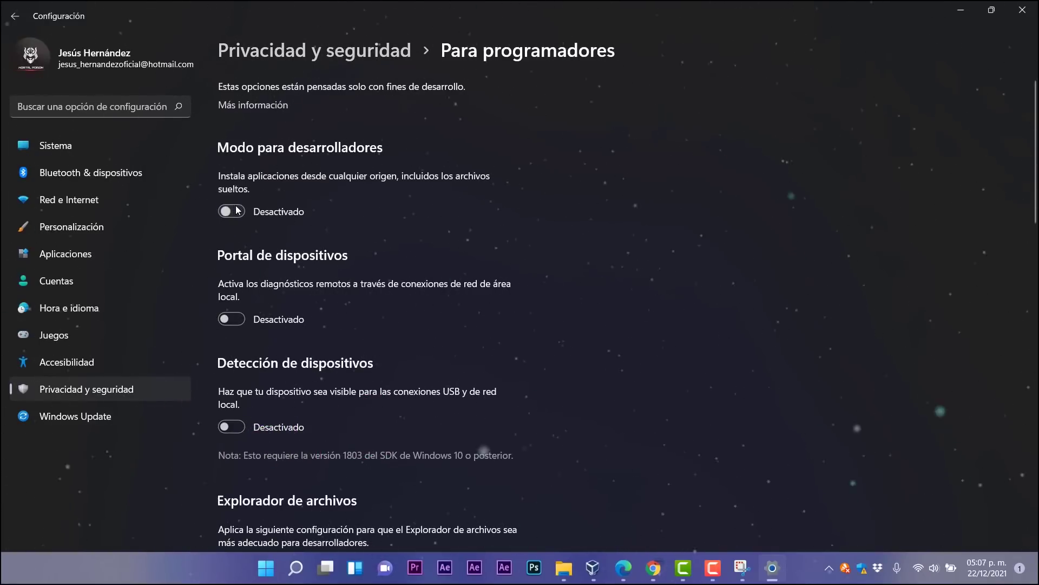
click(236, 210)
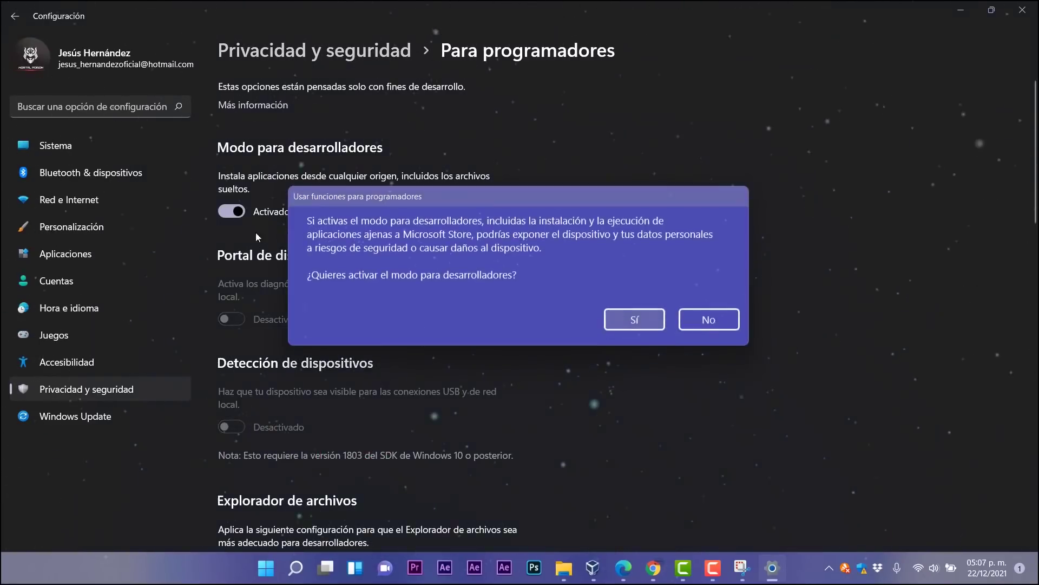
click(634, 318)
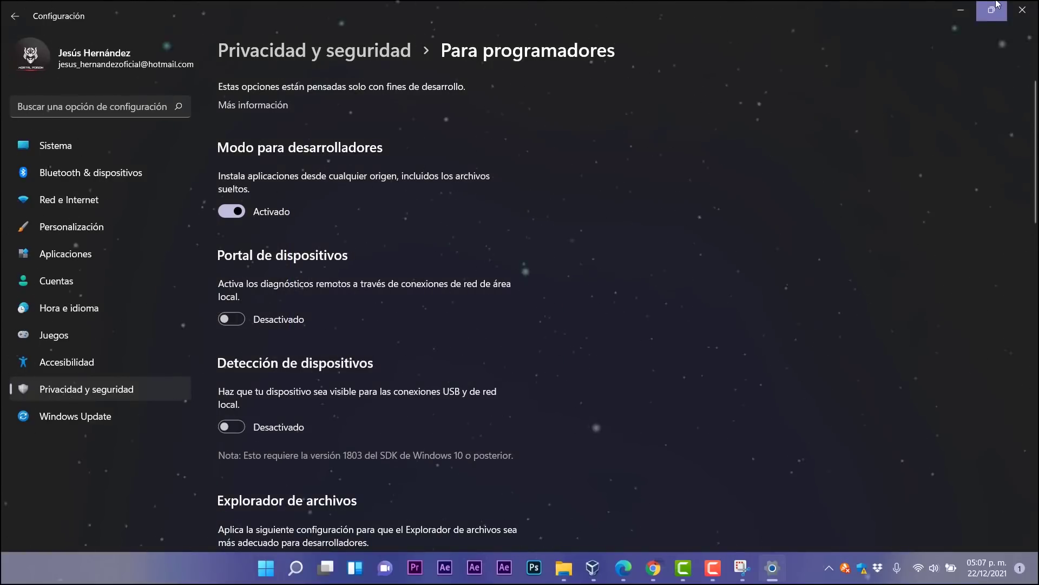
click(967, 13)
Search for Windows PowerShell and open it as administrator.
click(297, 567)
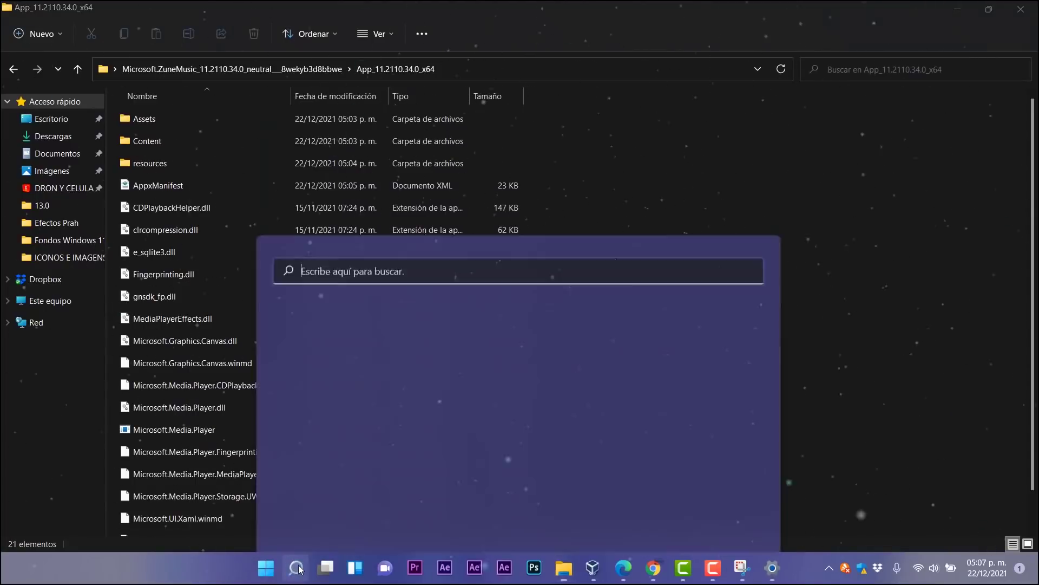
text(powerPoint 2016)
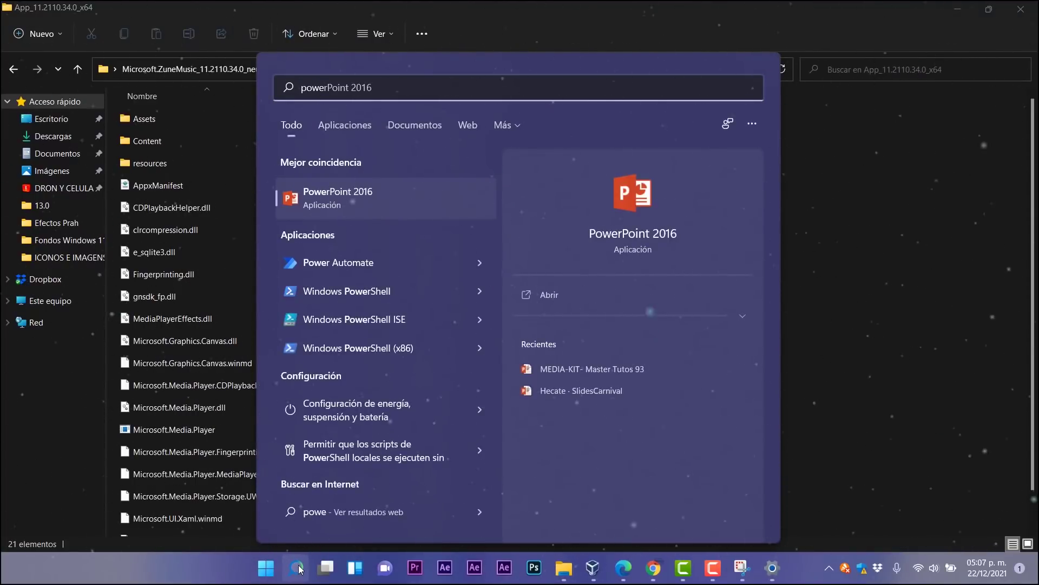
click(480, 291)
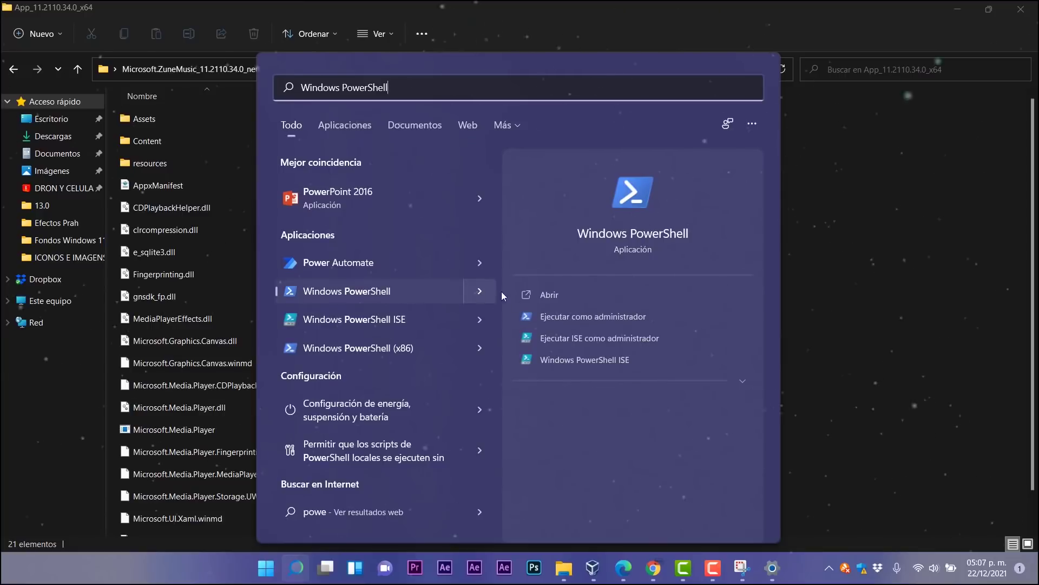
click(594, 317)
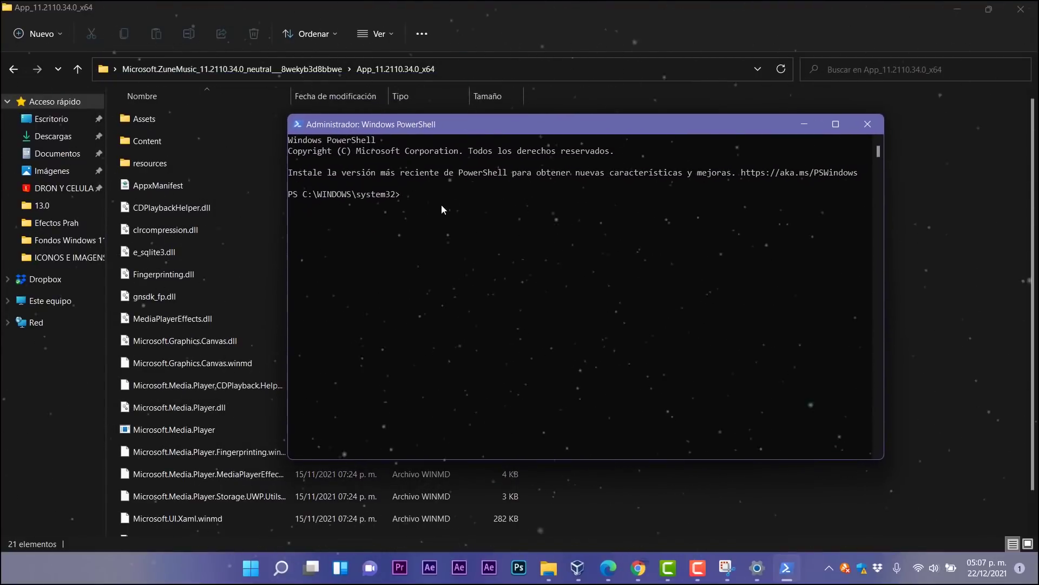
Remove the installed Zune packages for all users by running Get-AppxPackage *zune* | Remove-AppxPackage -AllUsers in PowerShell.
drag(433, 123, 404, 131)
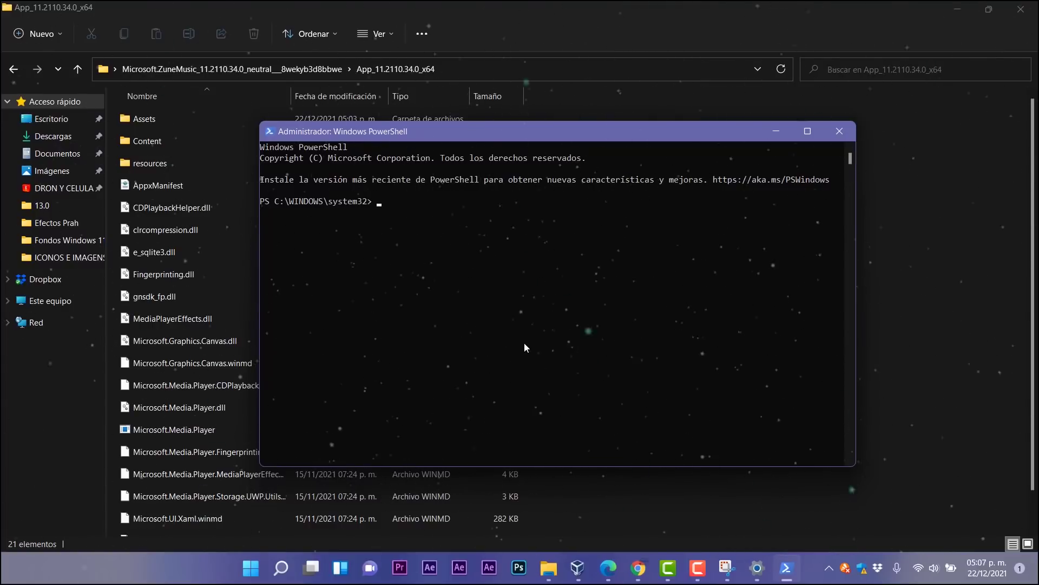
right_click(382, 205)
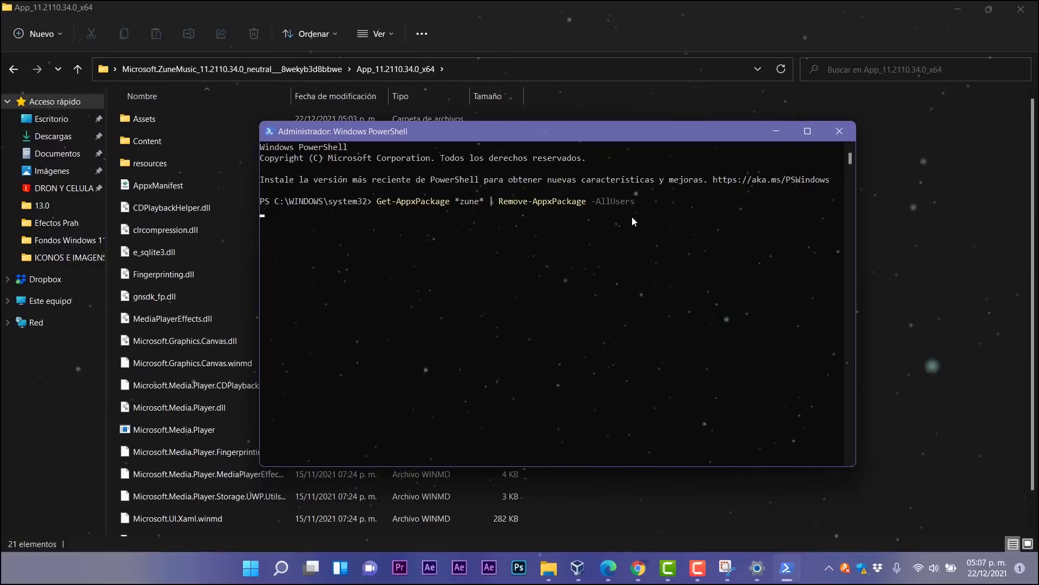
key(Return)
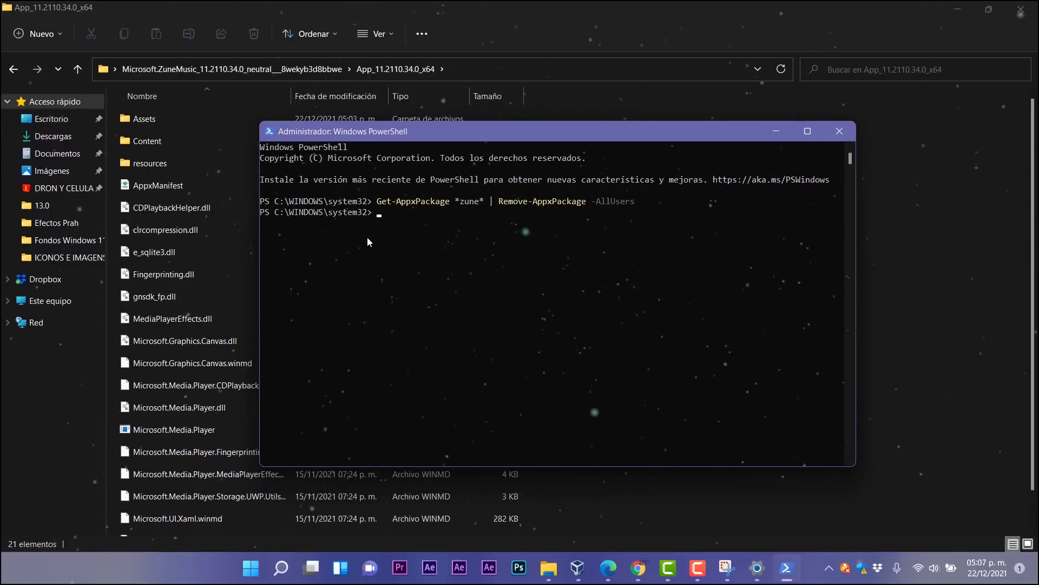
Search Windows for "grove" to check whether the old music app is still installed, and close the search.
click(288, 564)
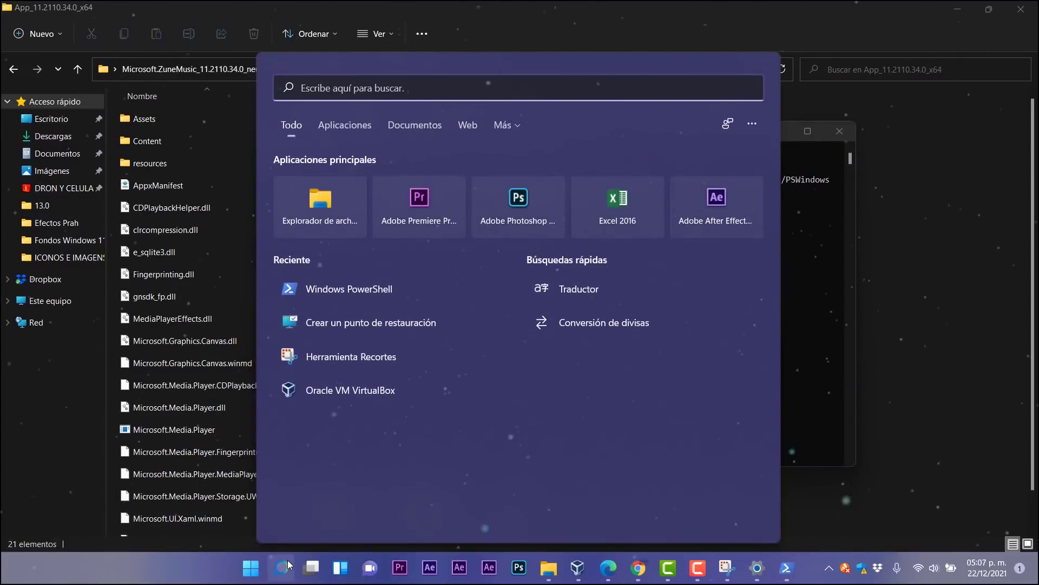
text(r)
key(BackSpace)
text(gro)
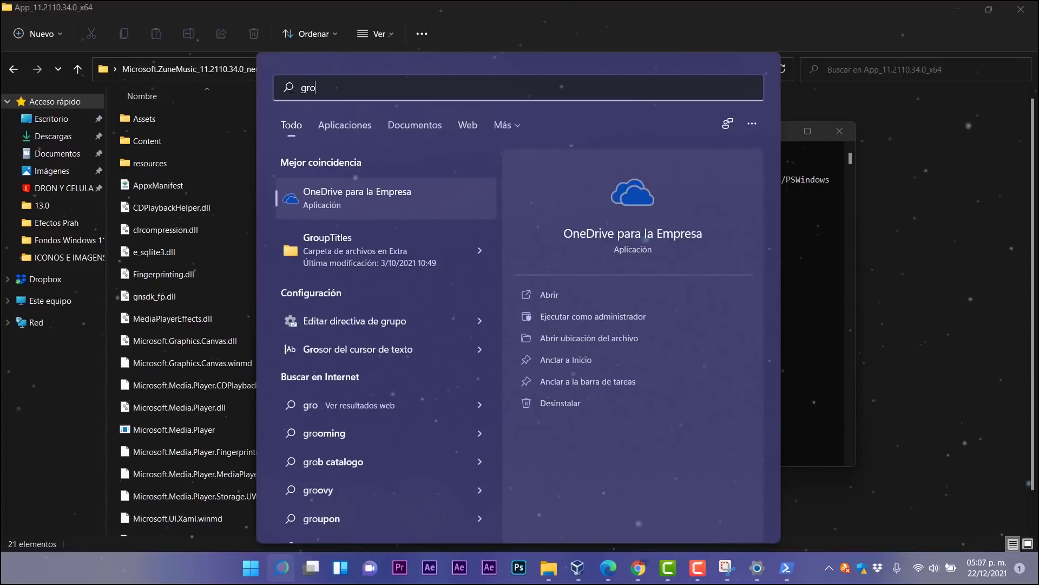
text(ve)
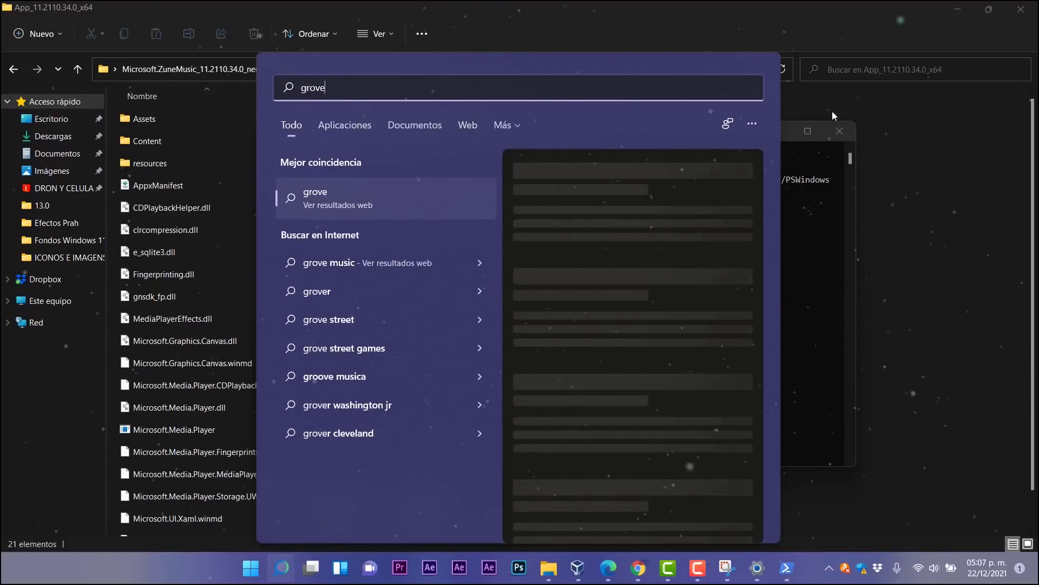
click(818, 117)
Register the new package in PowerShell by running Add-AppxPackage -Register with the copied path of AppxManifest in the App_11.2110.34.0_x64 folder.
click(789, 567)
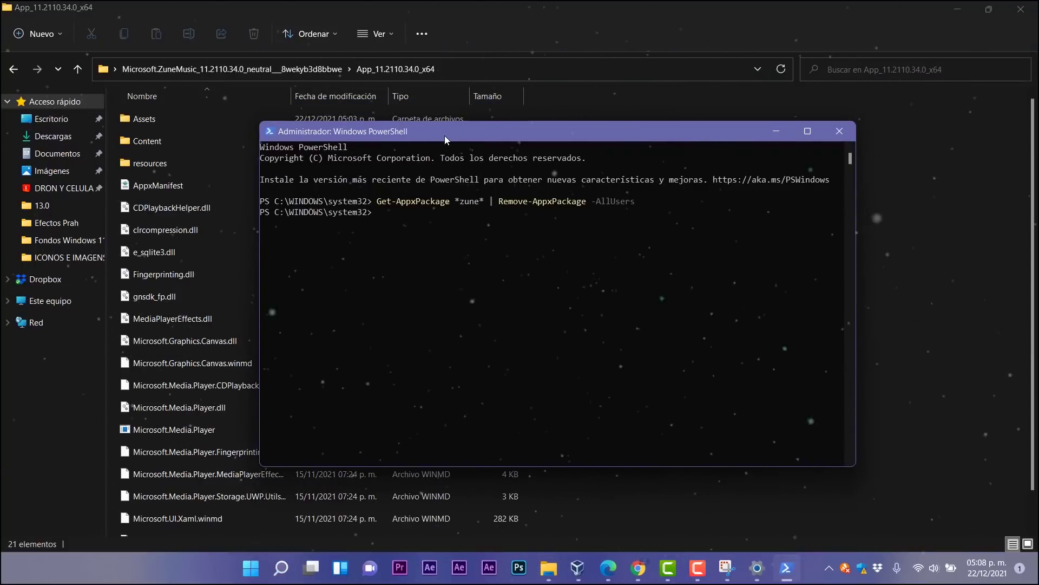
text(Add-AppxPackage -Register)
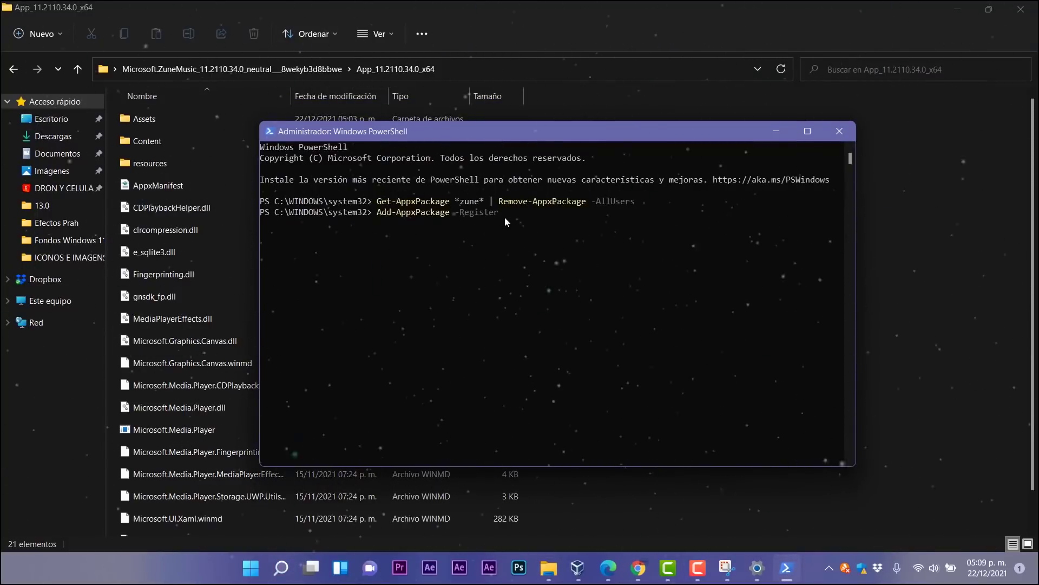
click(579, 101)
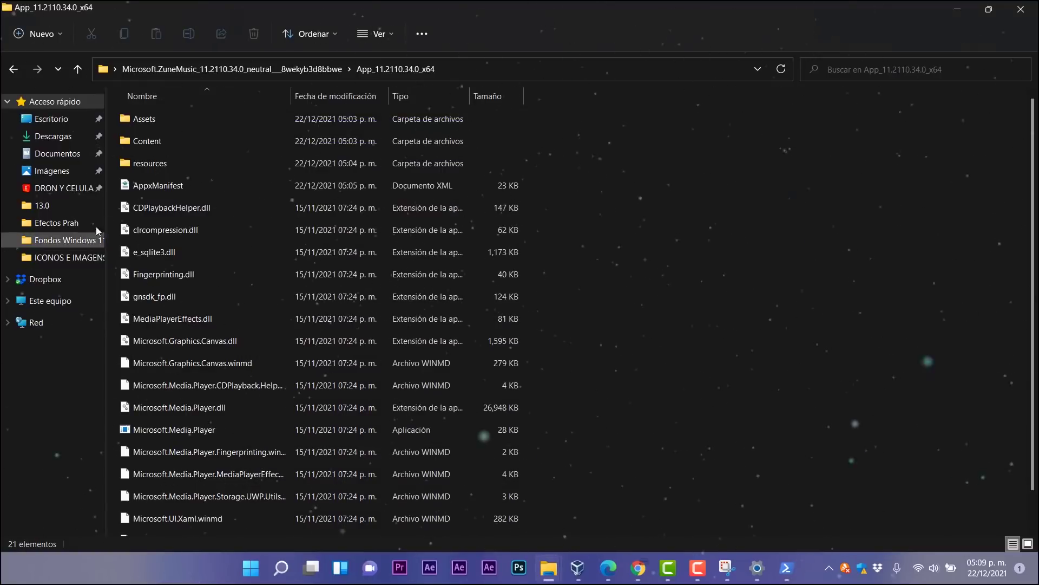
right_click(155, 186)
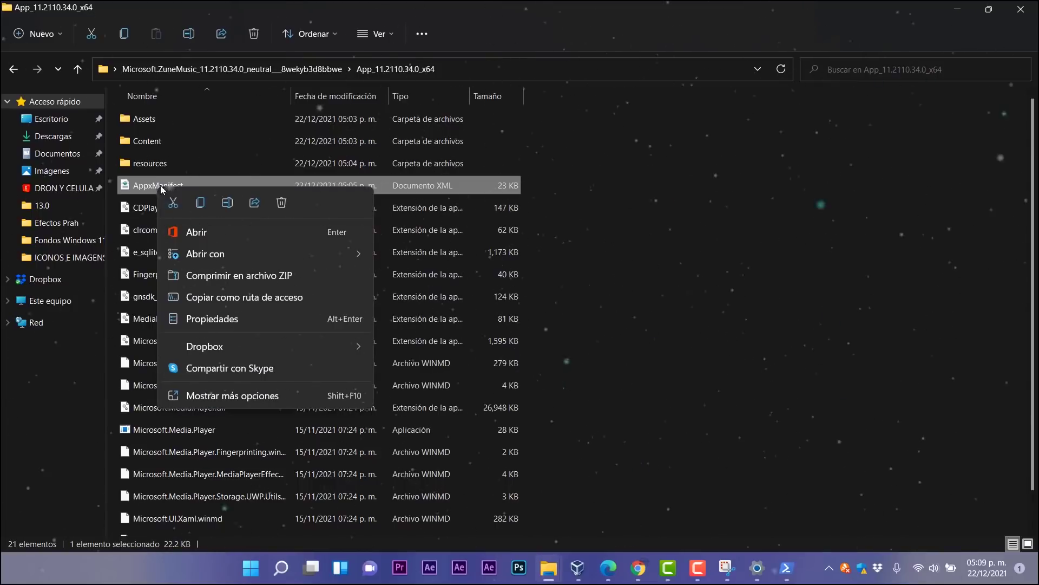
click(252, 296)
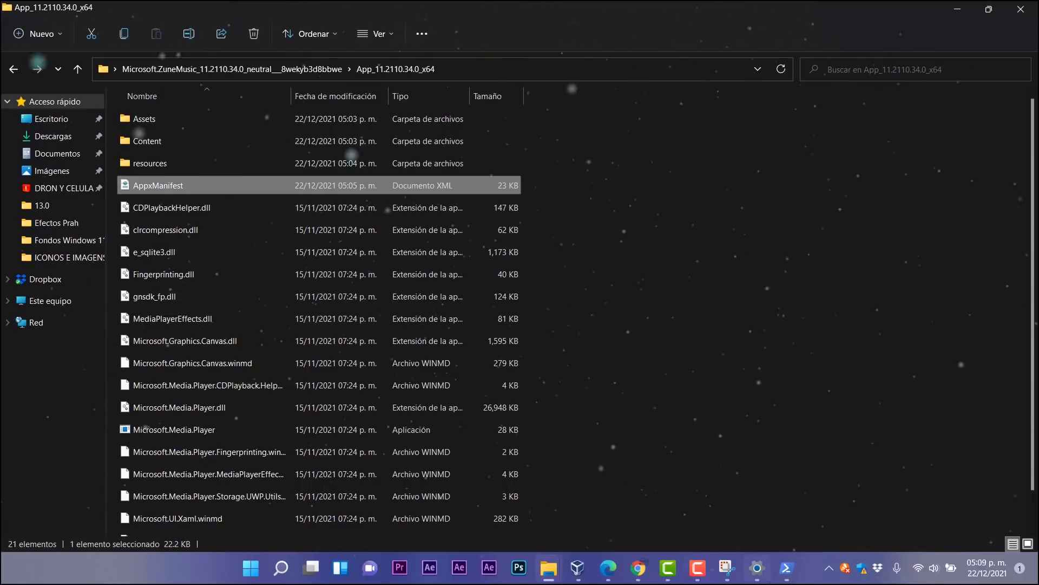
click(786, 568)
right_click(506, 218)
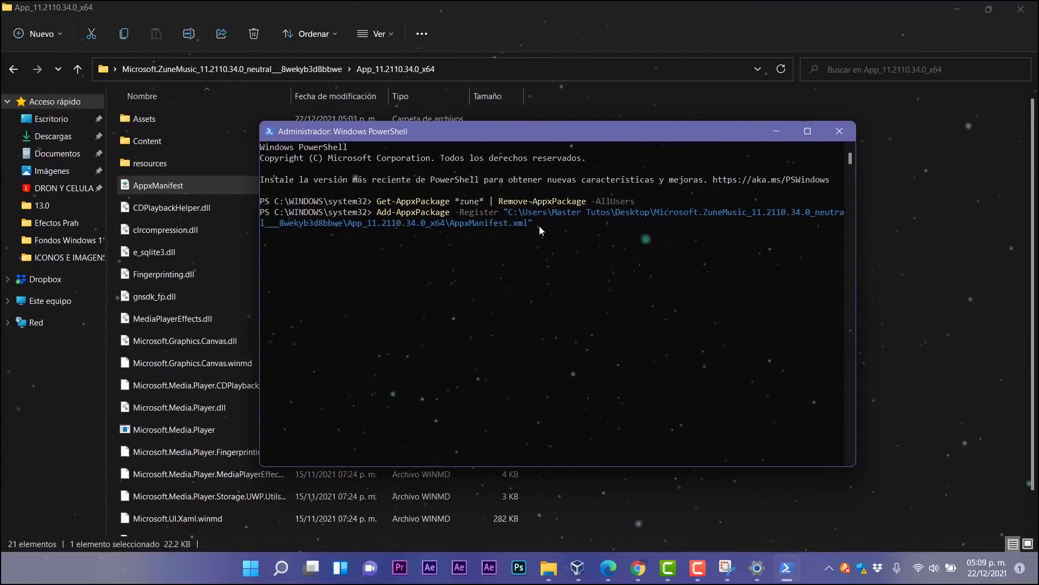
key(Return)
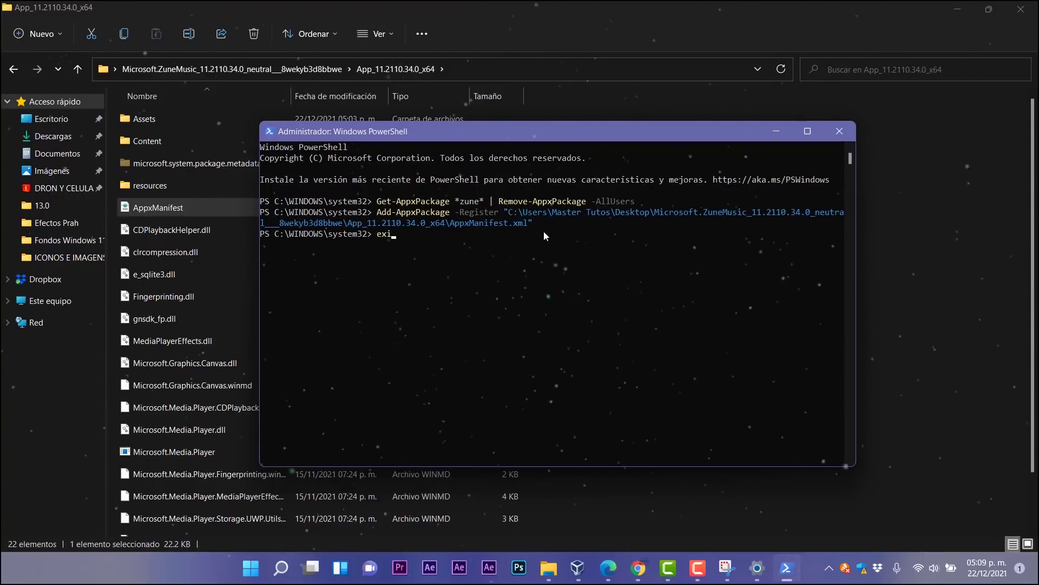
Close PowerShell and put away the App_11.2110.34.0_x64 folder window.
key(alt+F4)
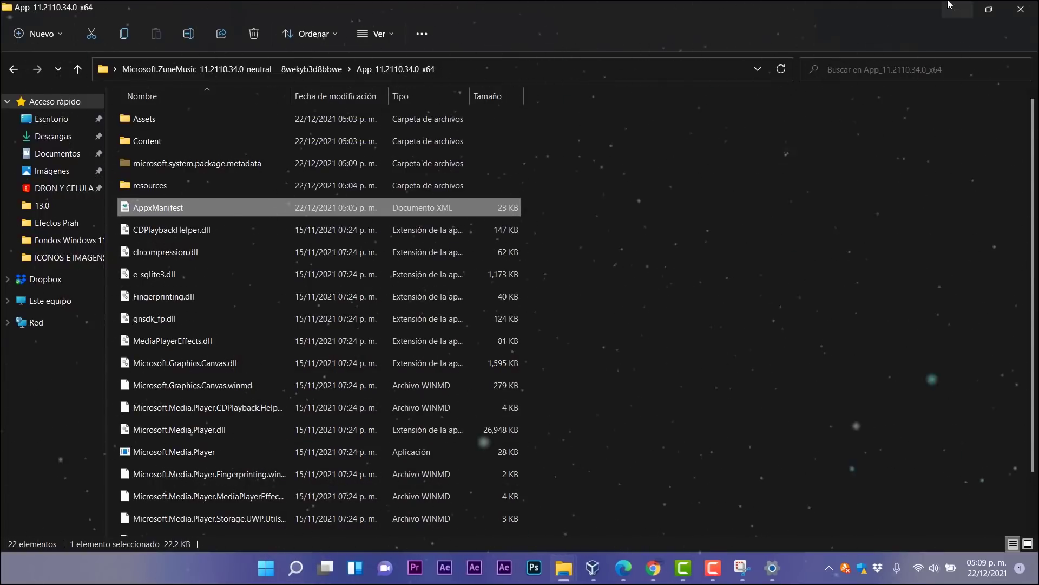
click(989, 9)
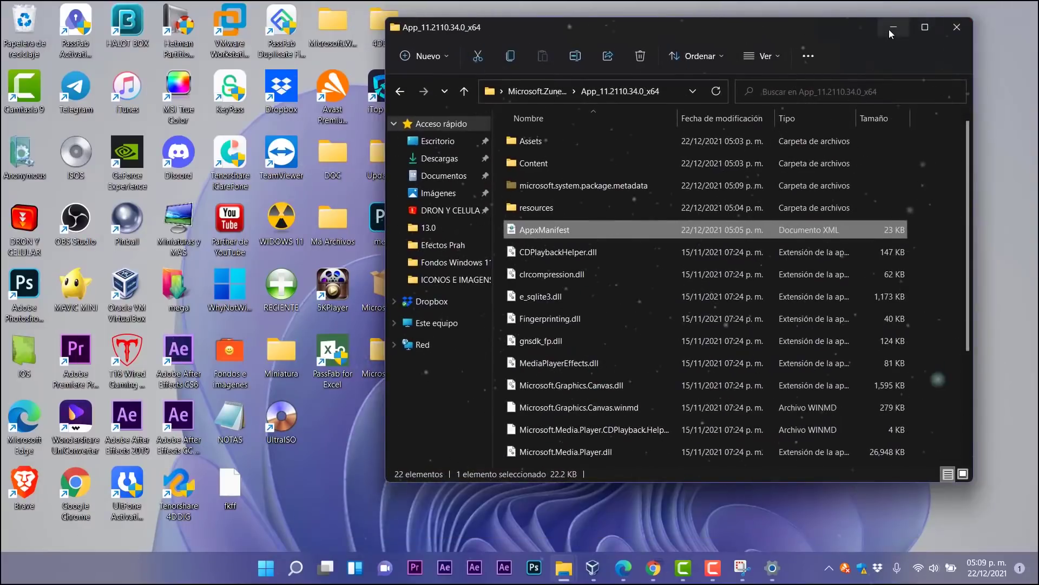
click(956, 26)
Search Windows for "medi", launch the new Media Player app and shift its window slightly.
click(292, 574)
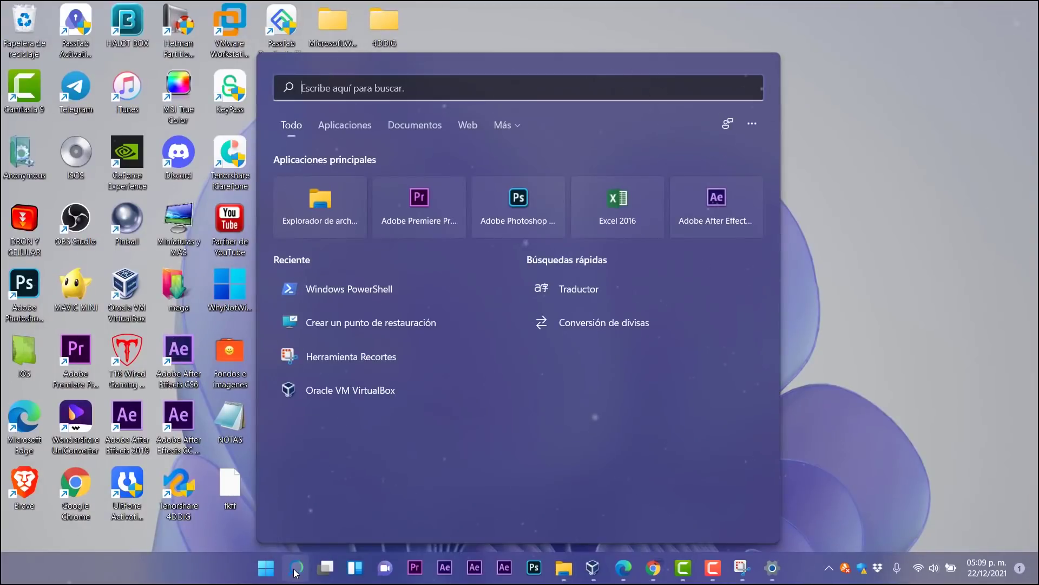
text(medi)
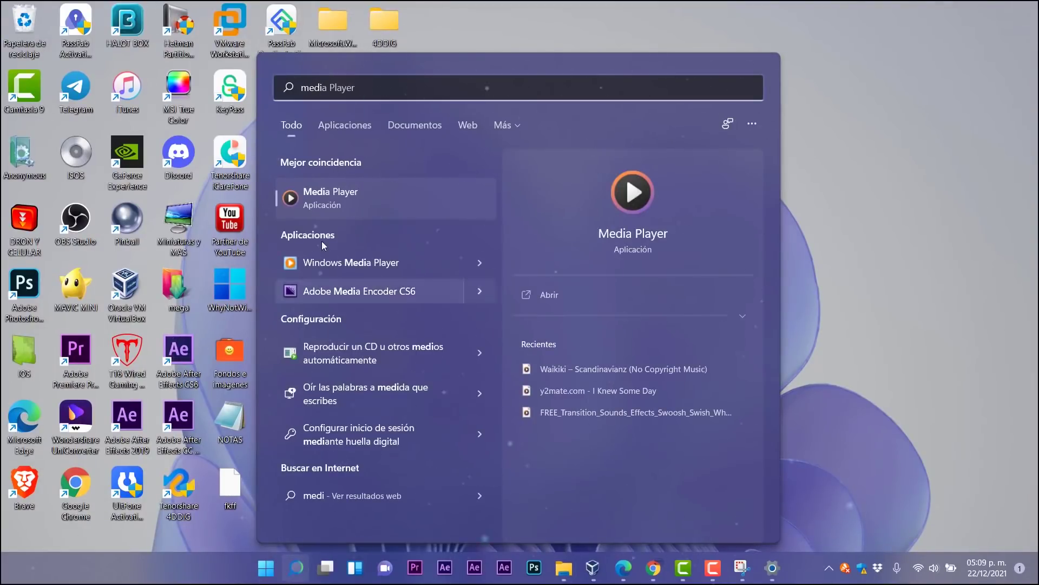
click(328, 200)
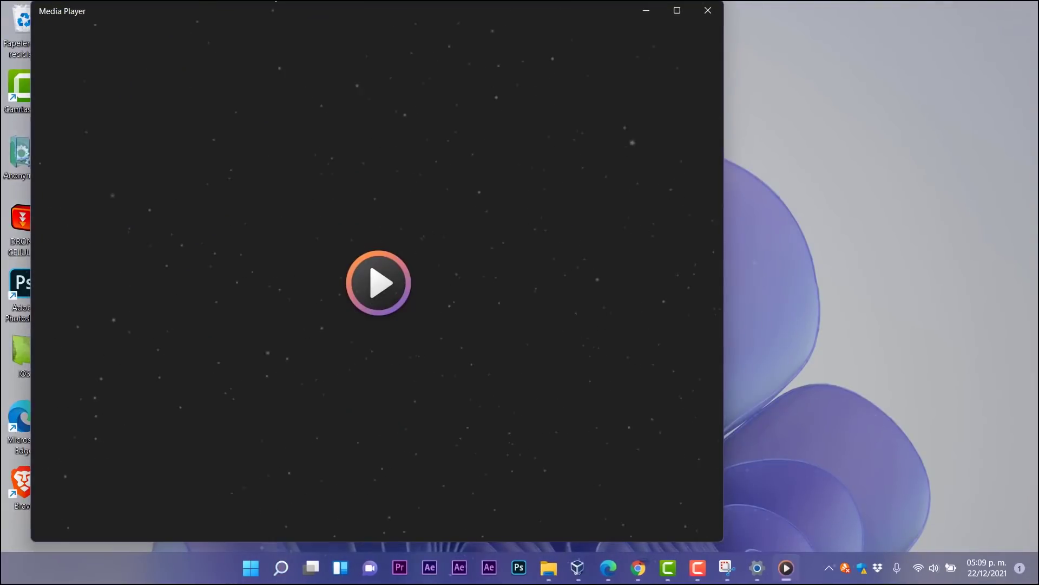
drag(344, 20, 357, 21)
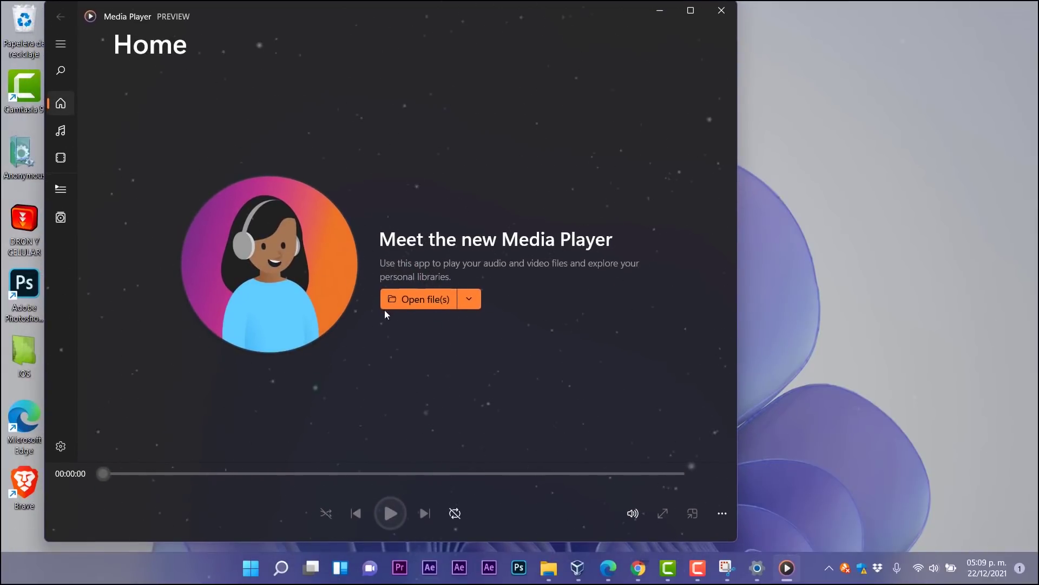
Open the audio file RTDA - MADE IN CHINA from the Descargas folder in Media Player.
click(441, 302)
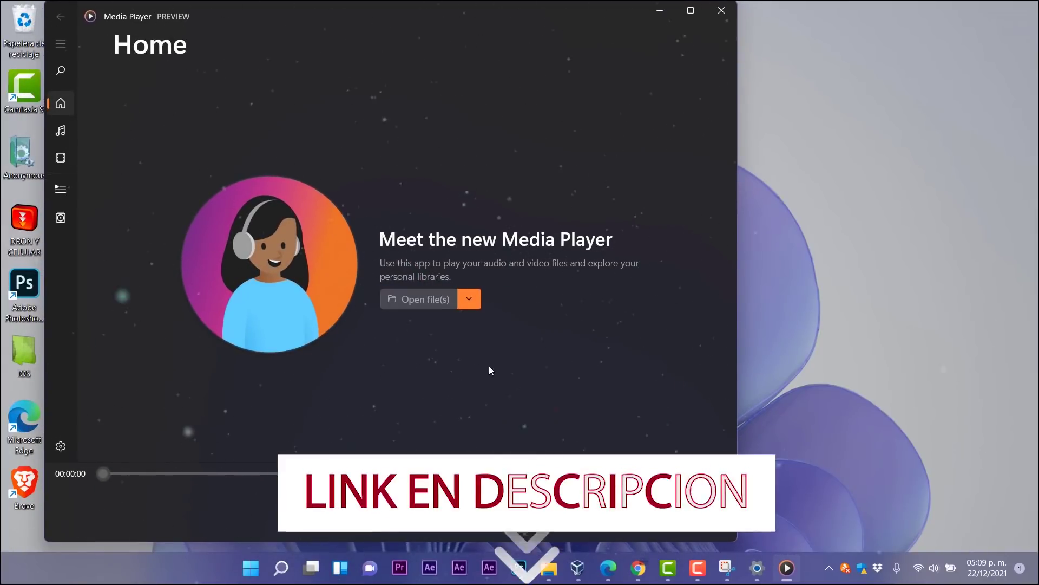
click(103, 125)
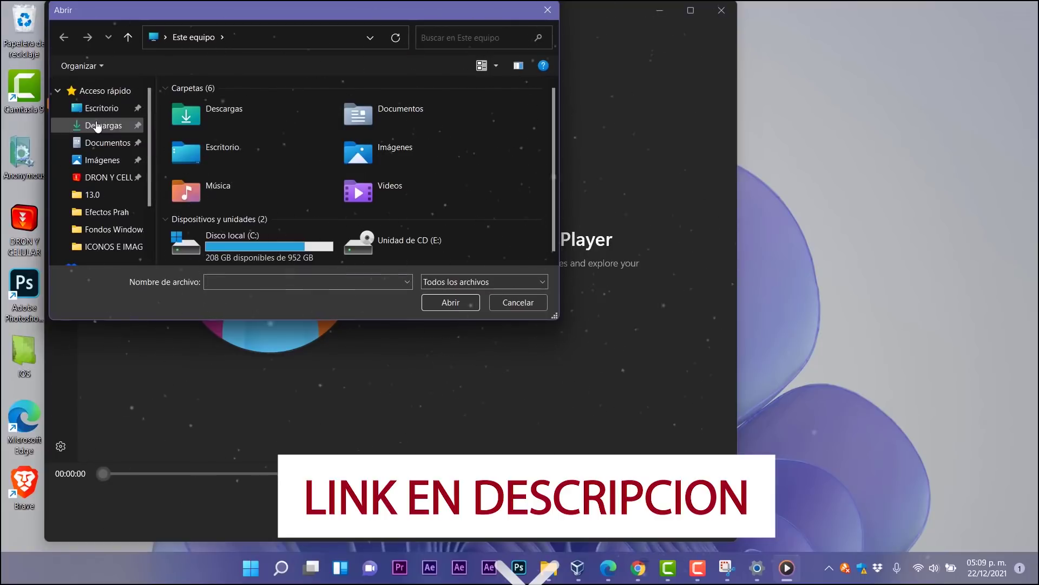
scroll(538, 263, down, 5)
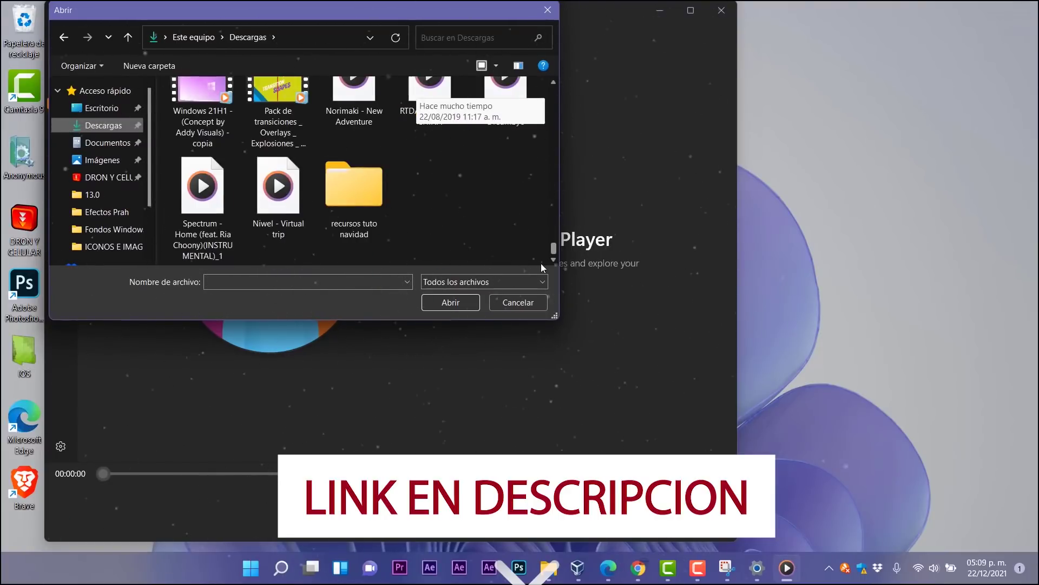
click(279, 198)
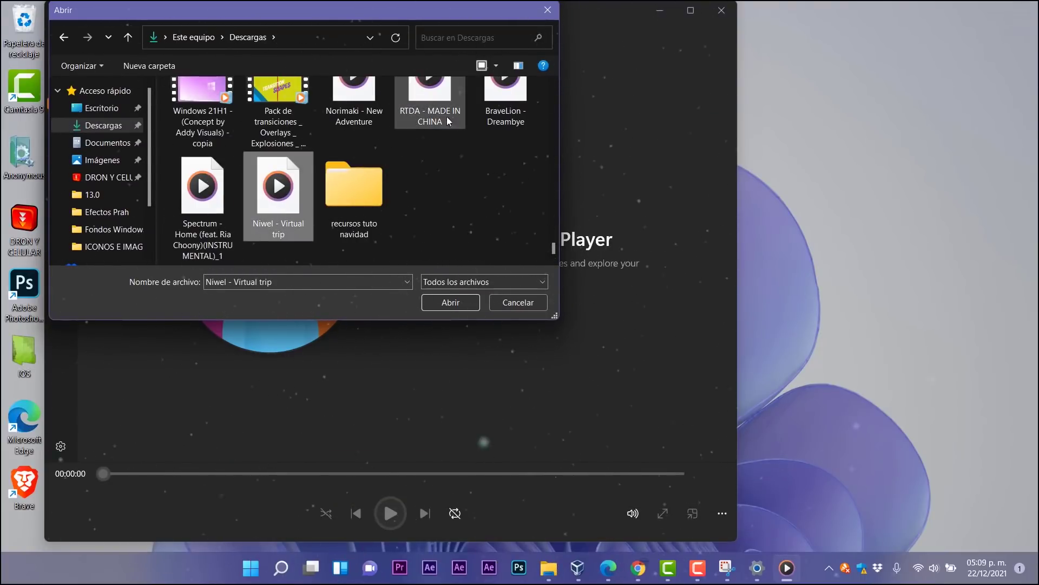
double_click(427, 96)
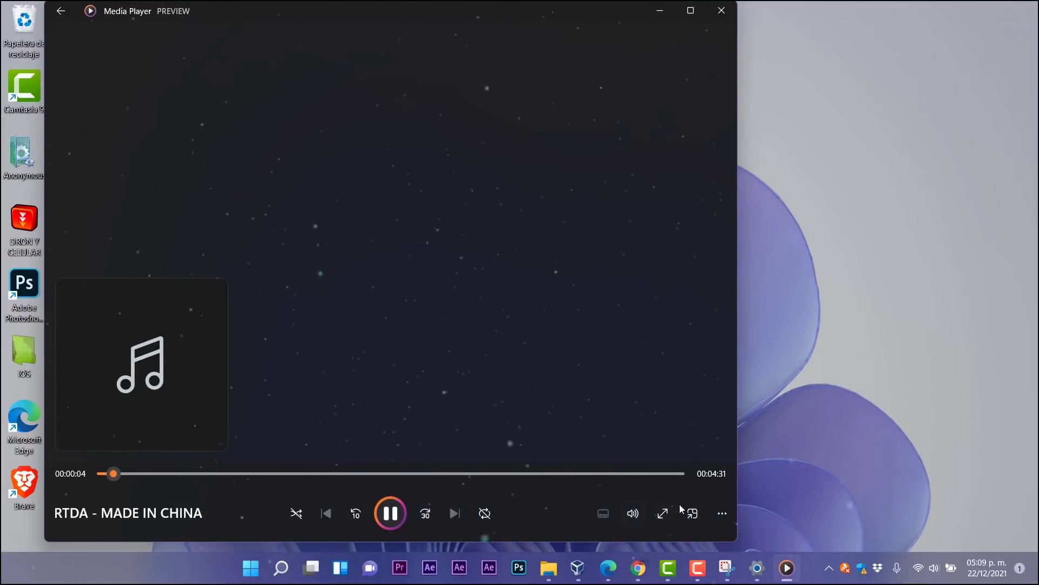
Lower the Media Player volume to 2.
click(633, 512)
scroll(630, 476, down, 20)
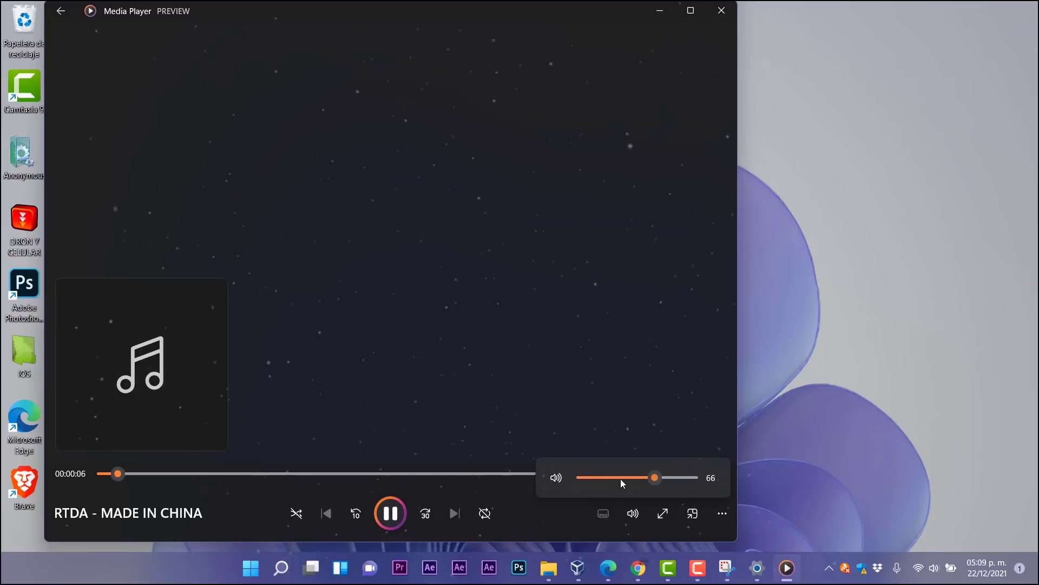
scroll(606, 487, down, 2)
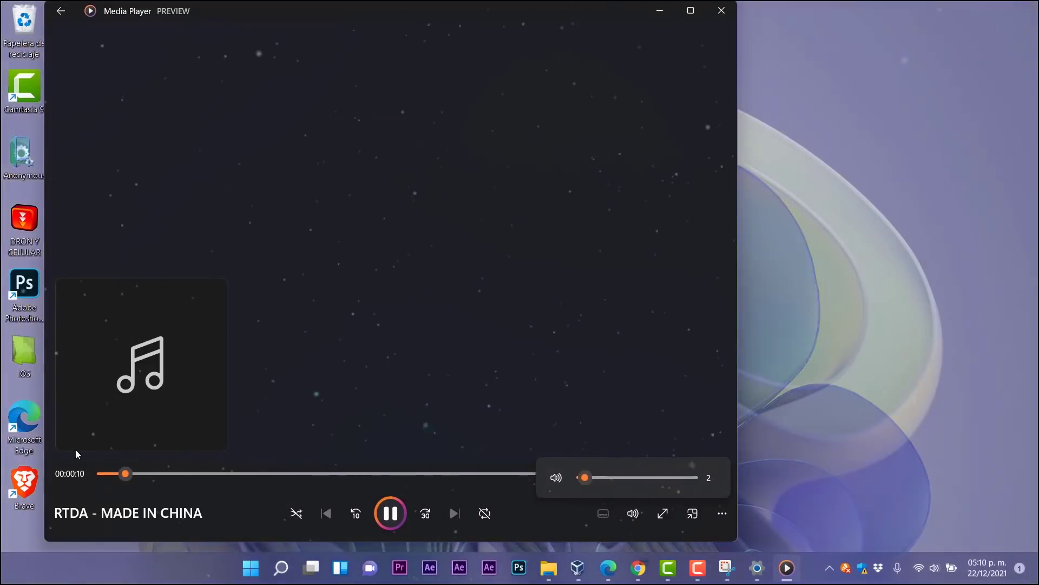
Jump to about 1:09 in the track, adjust the volume again and pause playback.
click(247, 473)
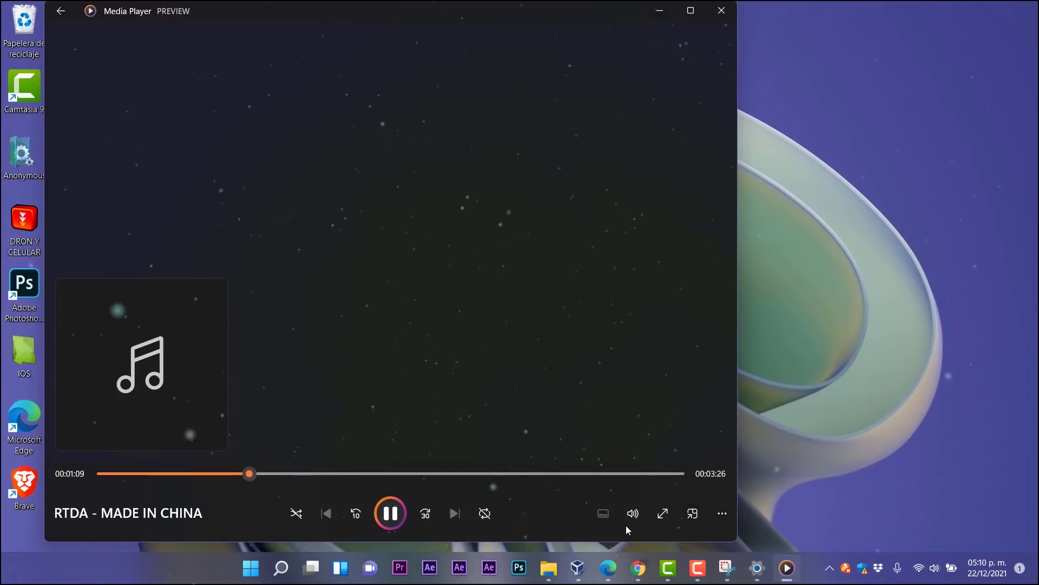
mouse_move(633, 513)
drag(671, 485, 630, 486)
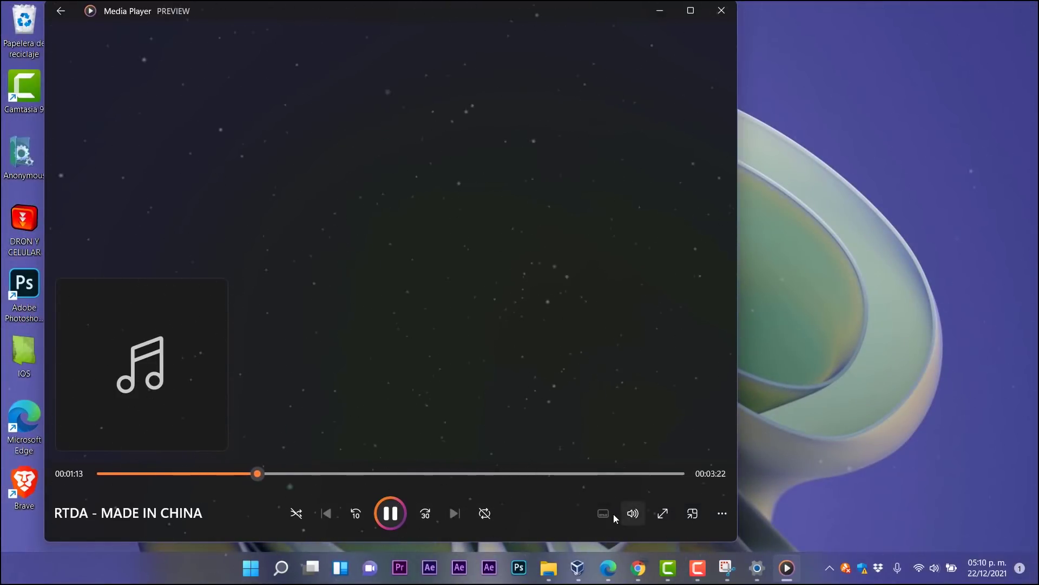
click(388, 512)
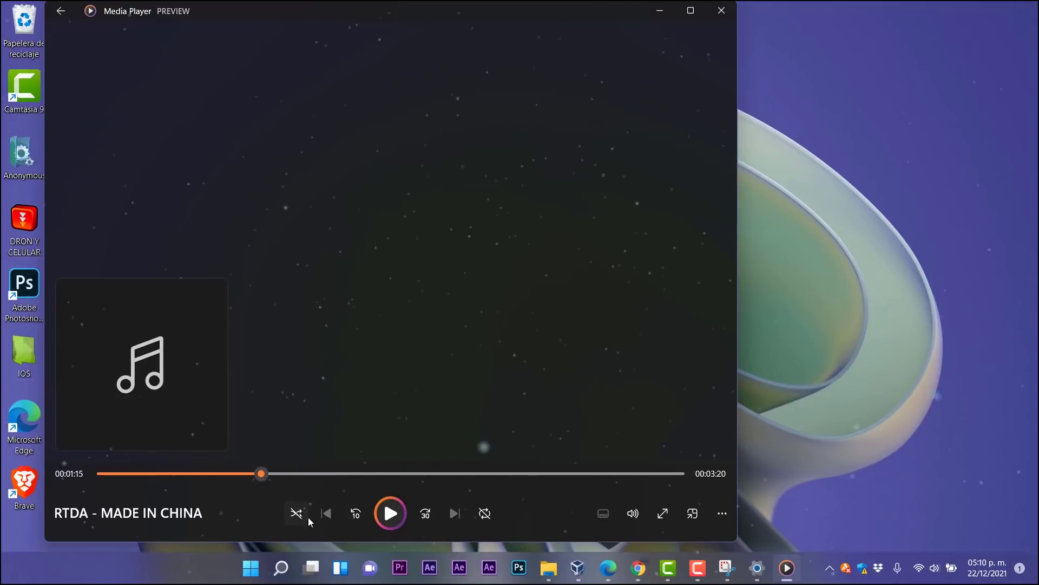
Switch to the mini player, move it over the desktop icons and return to the full player window.
click(693, 513)
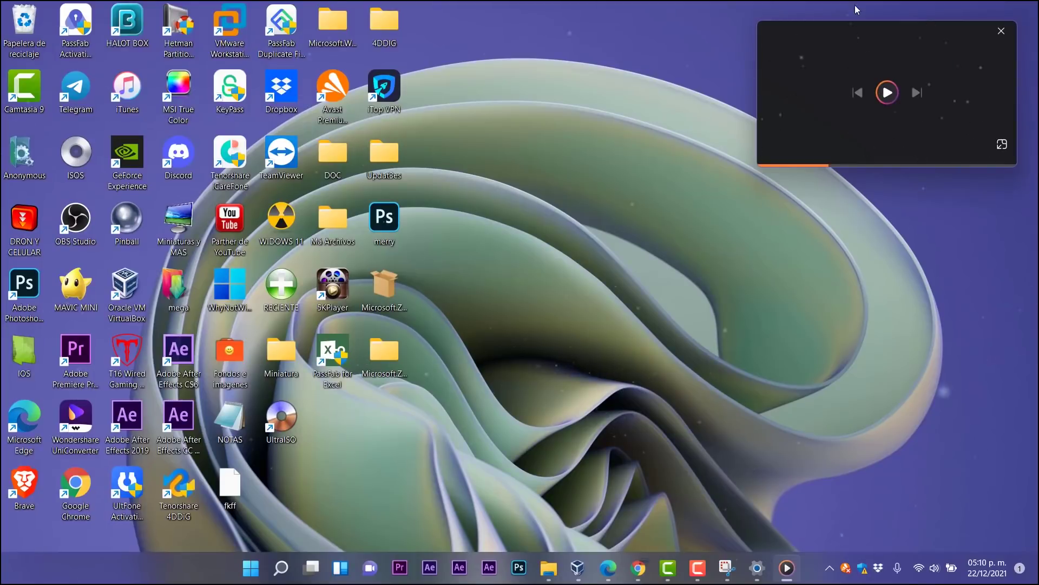
drag(842, 36, 307, 90)
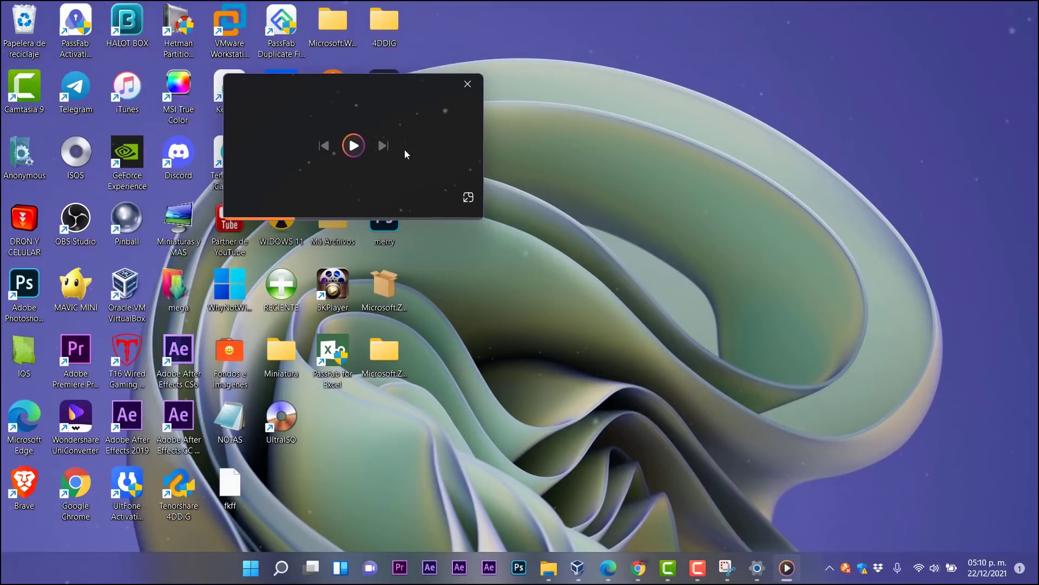
click(468, 198)
View the properties of the RTDA - MADE IN CHINA track and close them.
click(723, 513)
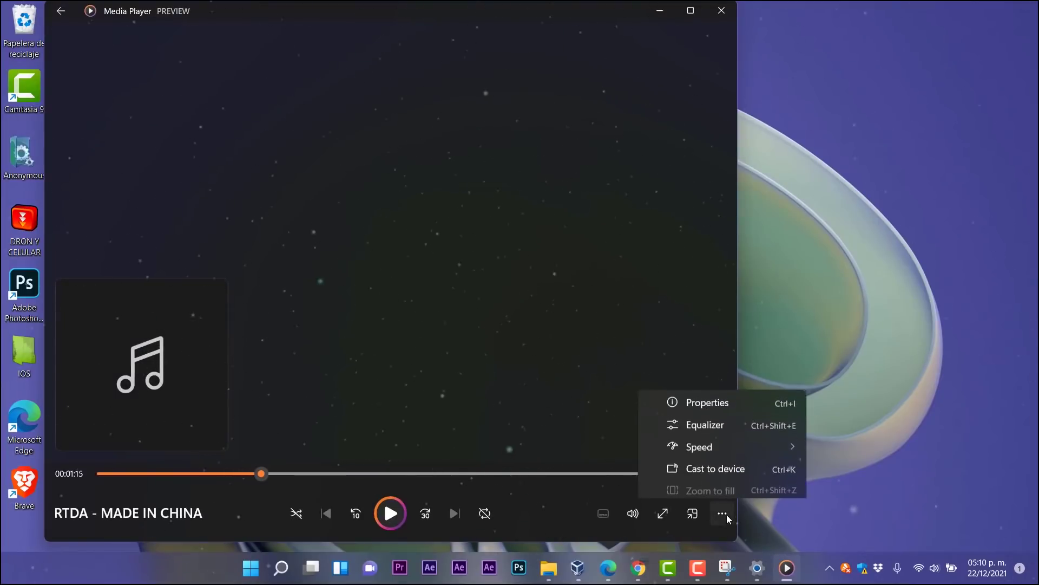
click(706, 397)
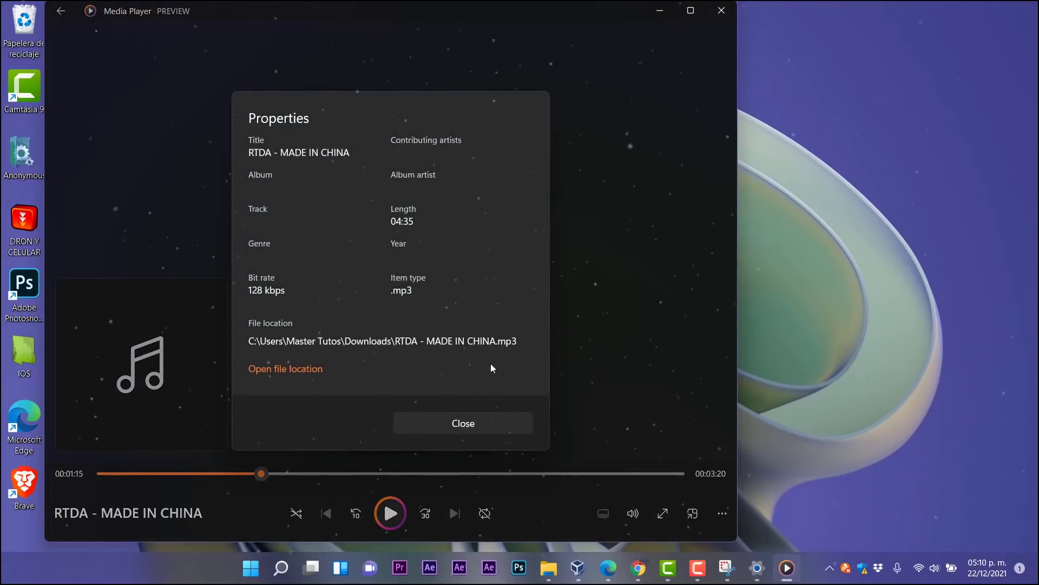
click(489, 423)
Open the equalizer, switch it on and off again, and close it.
click(723, 513)
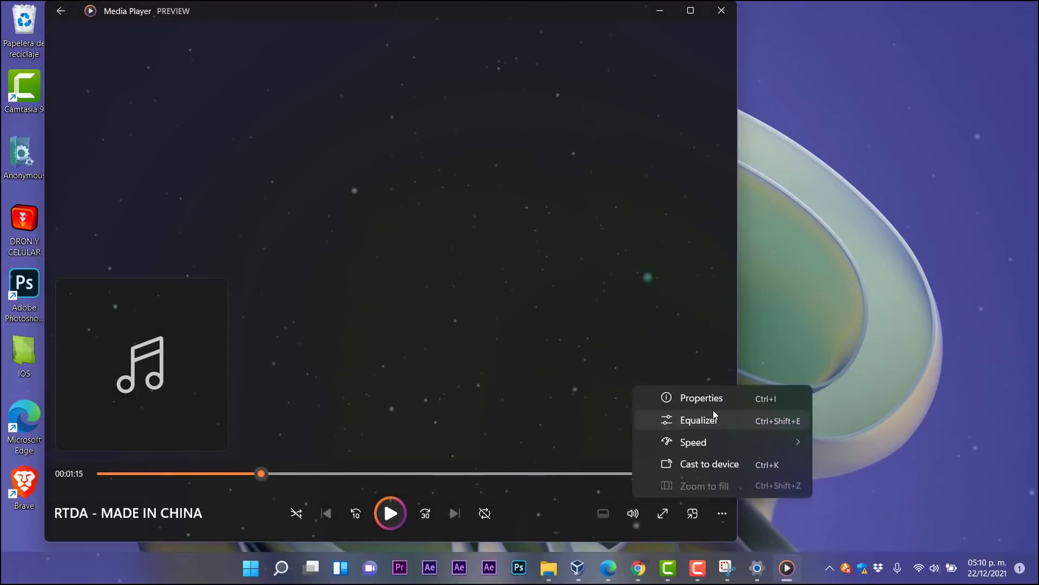
click(698, 420)
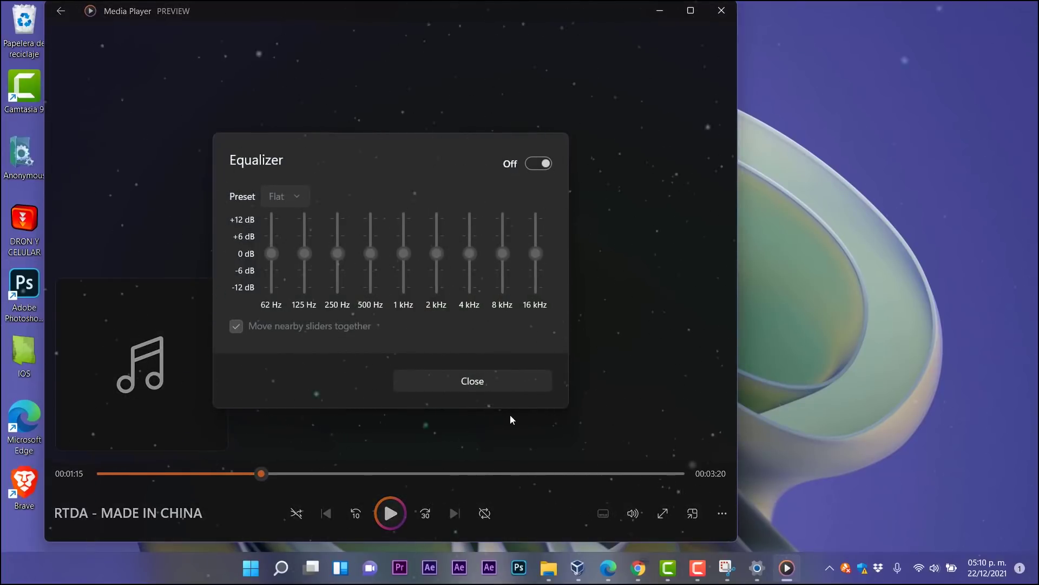
click(532, 165)
click(532, 165)
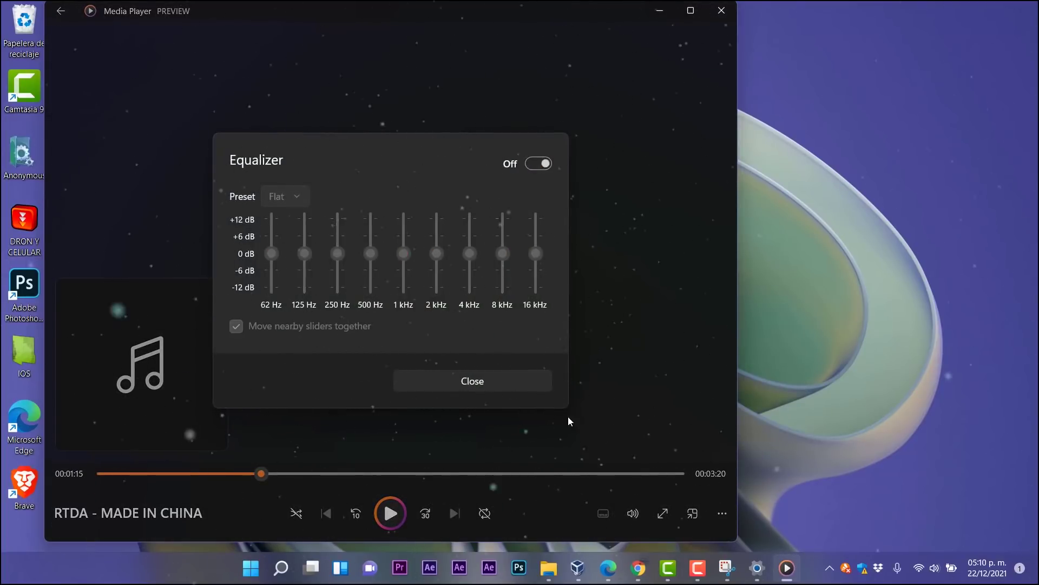
click(506, 379)
Look over the additional playback options for the track and return to the Home page.
click(726, 515)
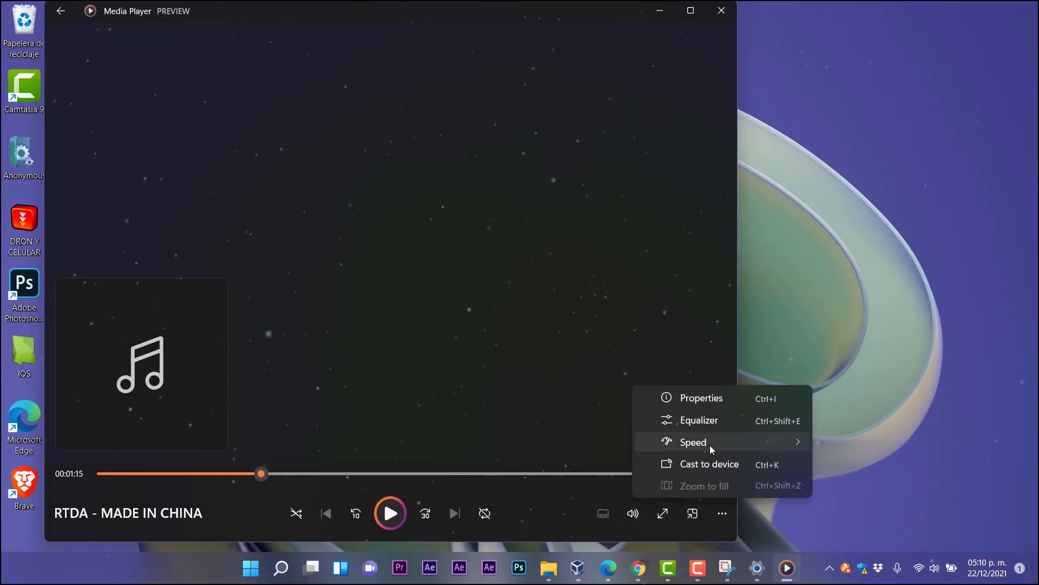
mouse_move(710, 445)
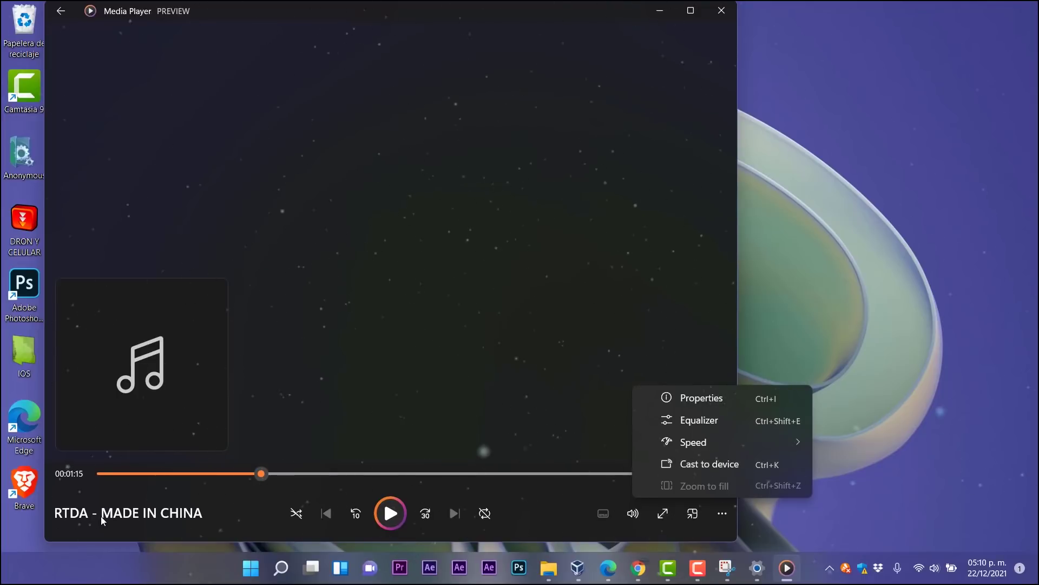
click(60, 11)
click(61, 10)
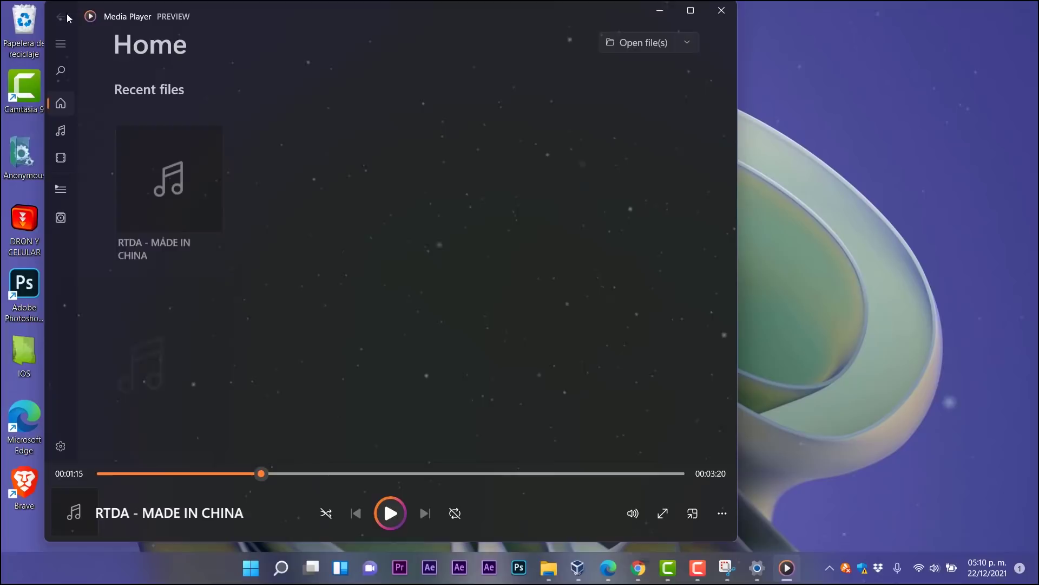
View the Music library page and the Playlists page.
click(61, 44)
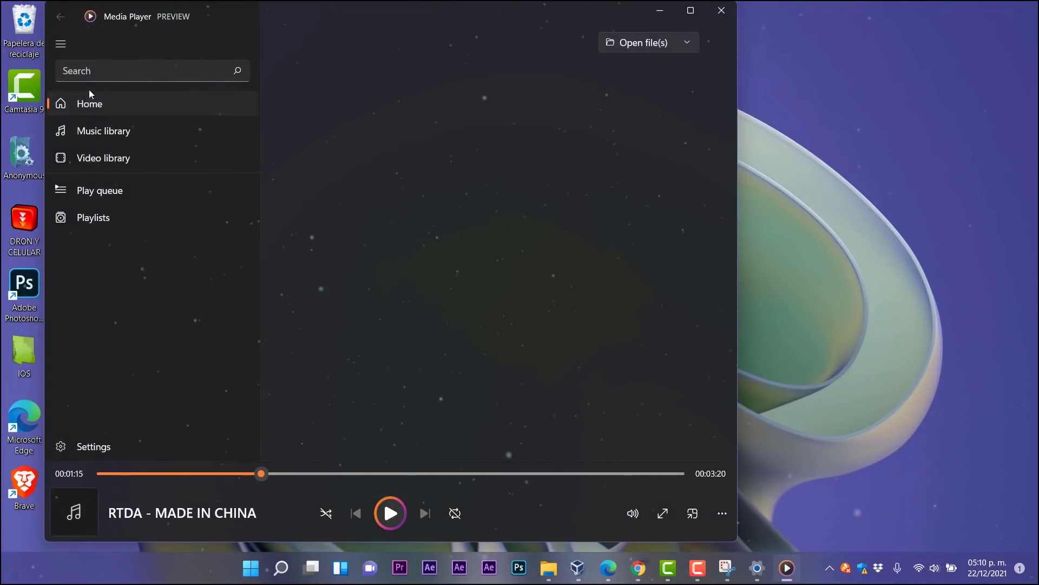
click(62, 46)
click(60, 133)
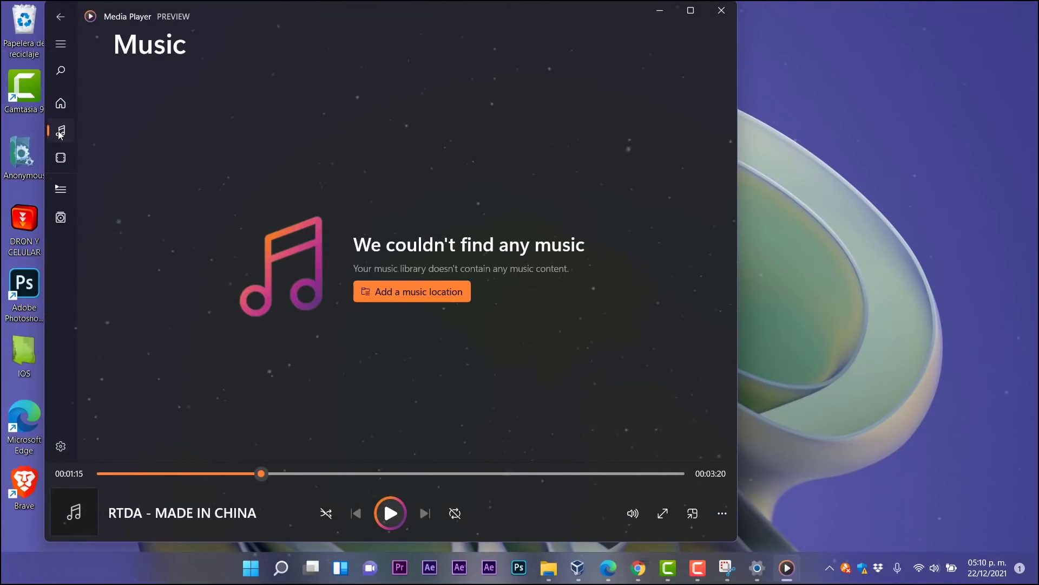
click(57, 35)
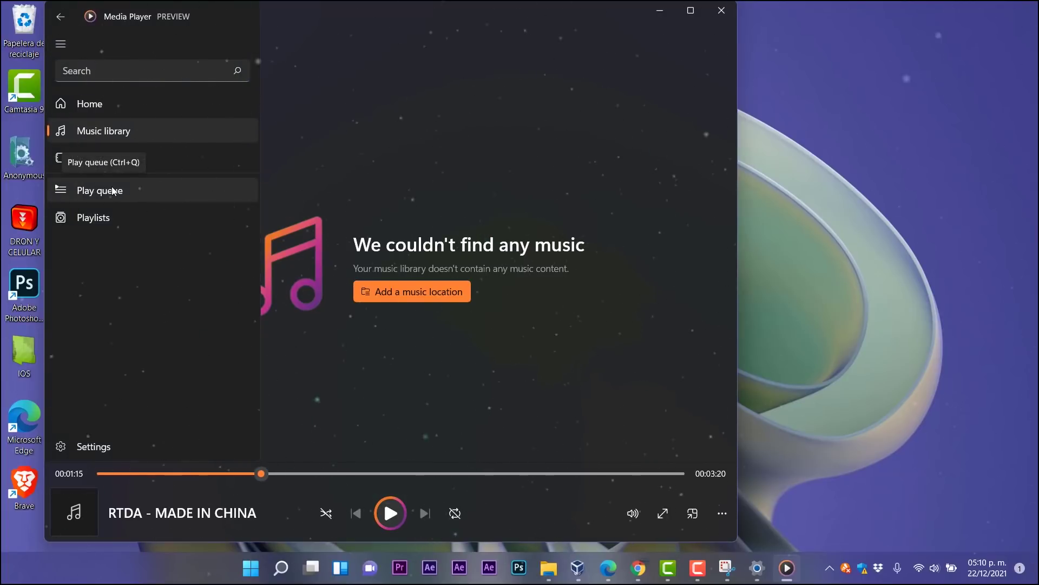
click(102, 219)
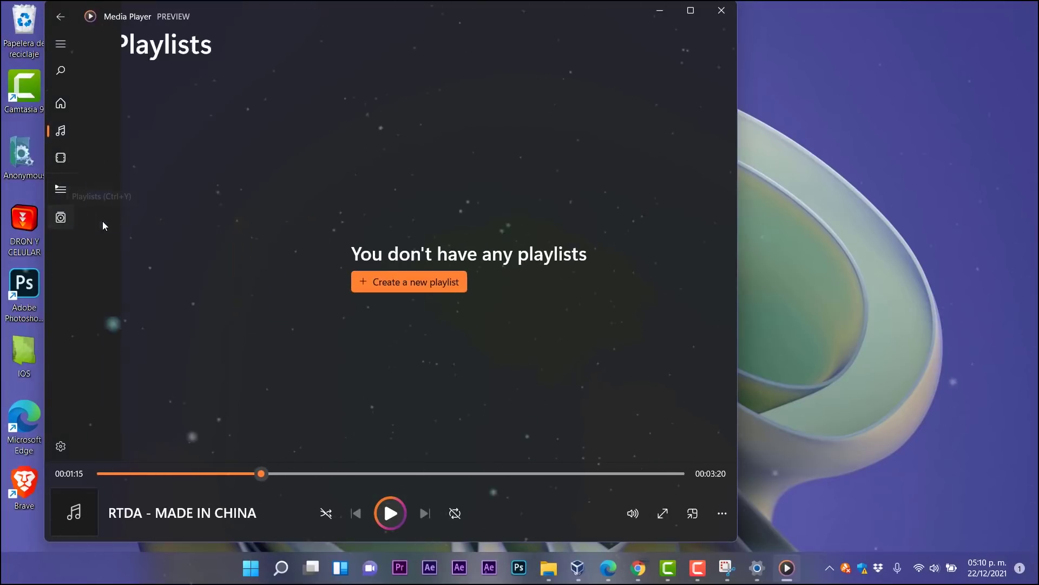
View the Play queue and the Video library, ending back on the Home page.
click(60, 45)
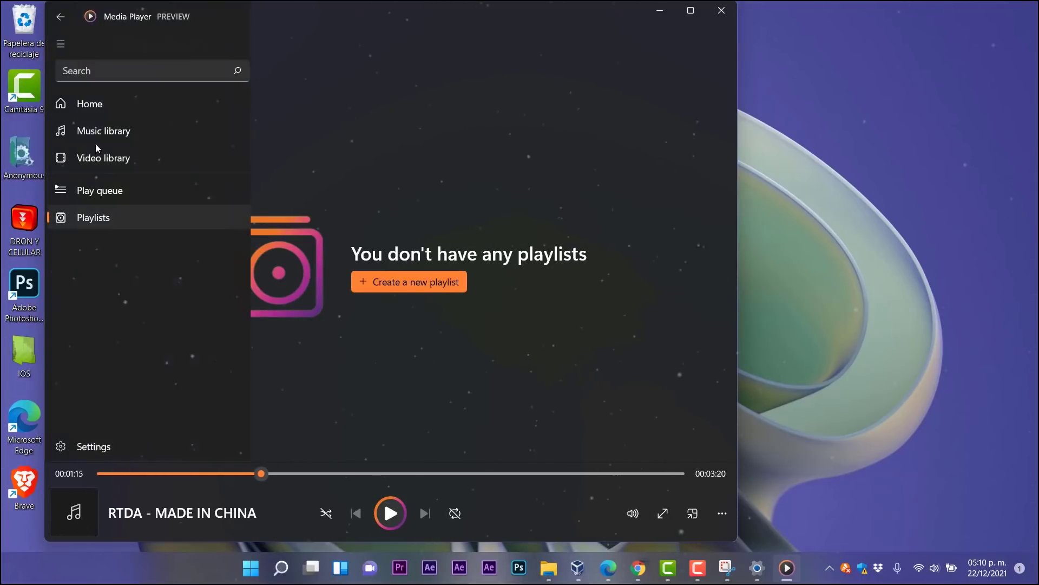
click(103, 191)
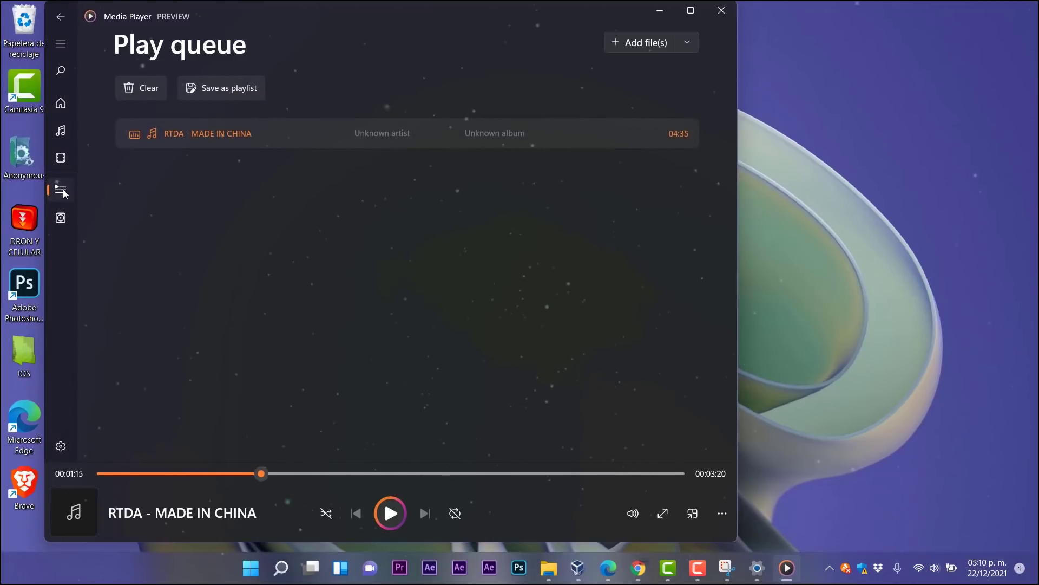
click(58, 45)
click(96, 160)
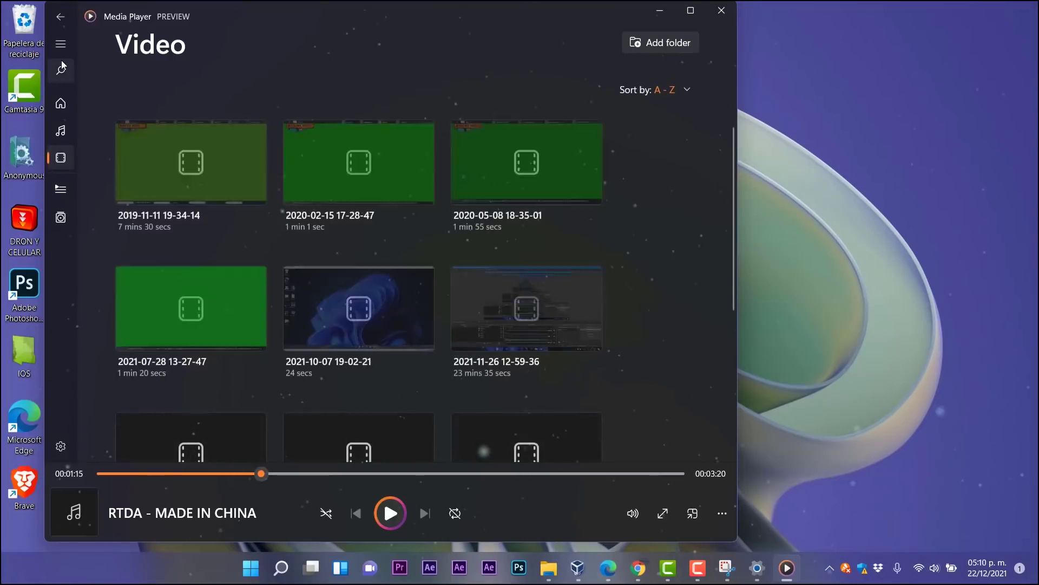
click(61, 44)
click(70, 104)
click(62, 45)
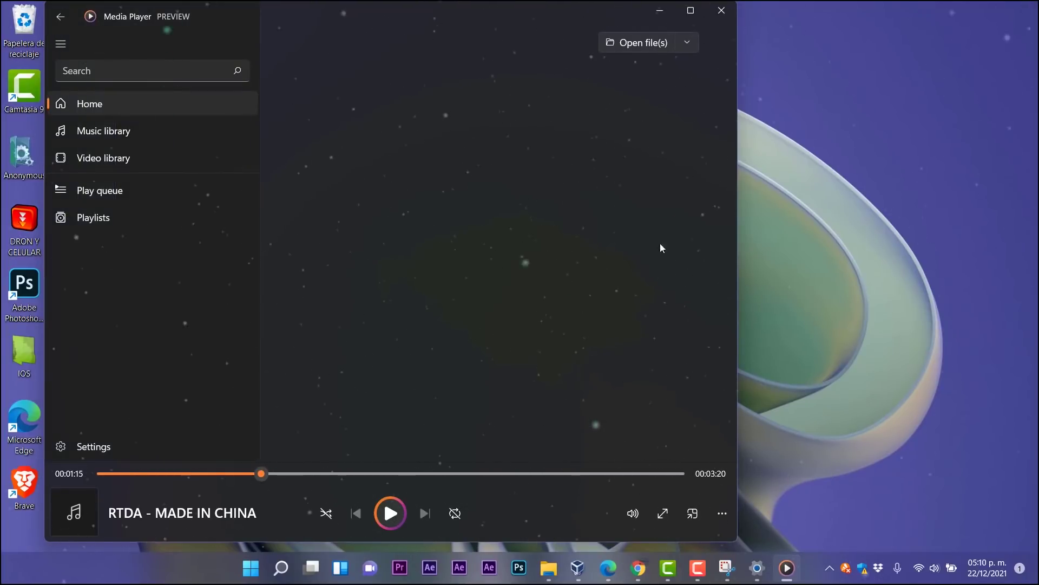
click(660, 518)
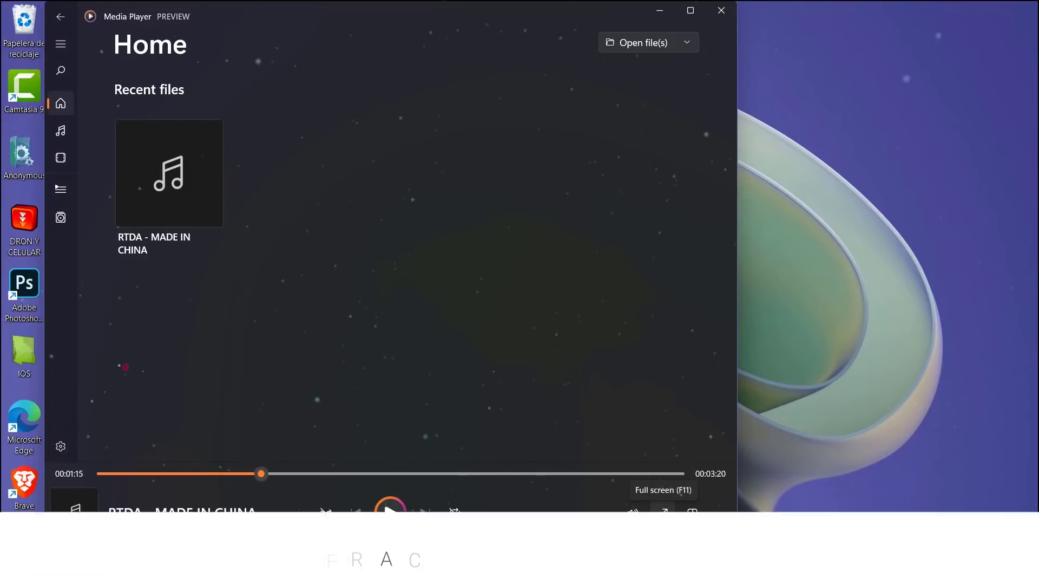
click(59, 46)
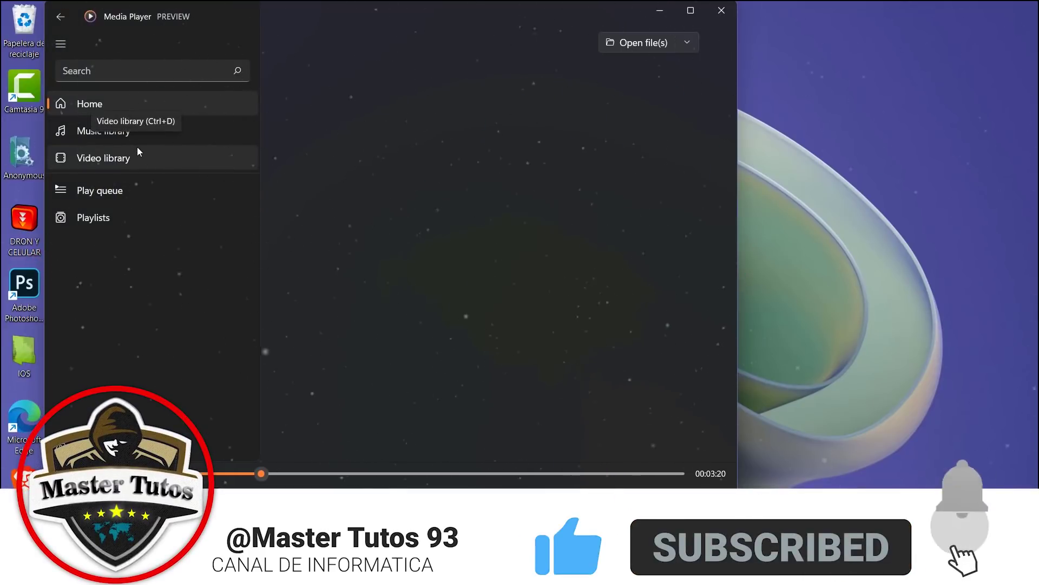
click(62, 43)
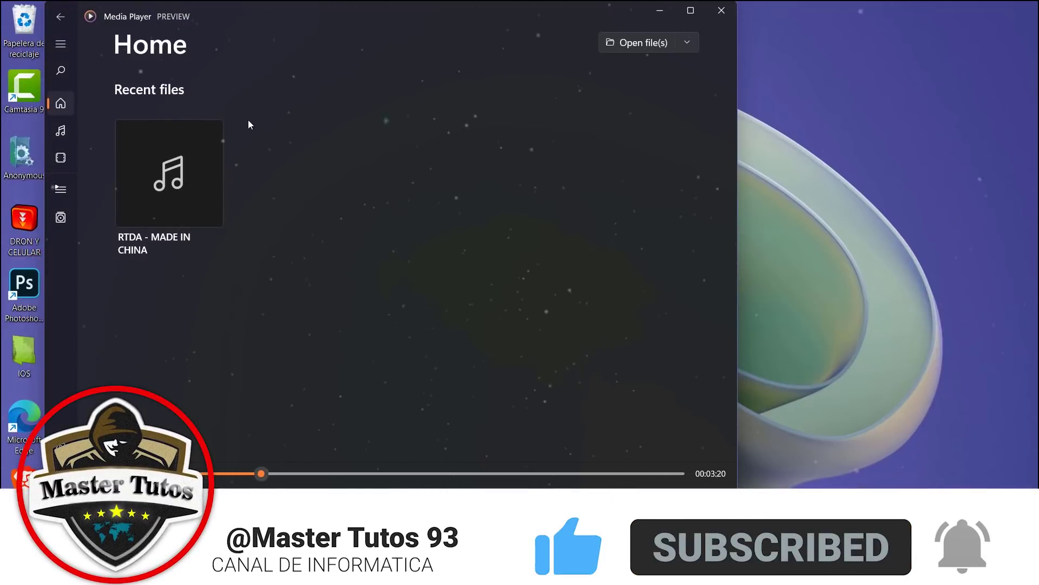